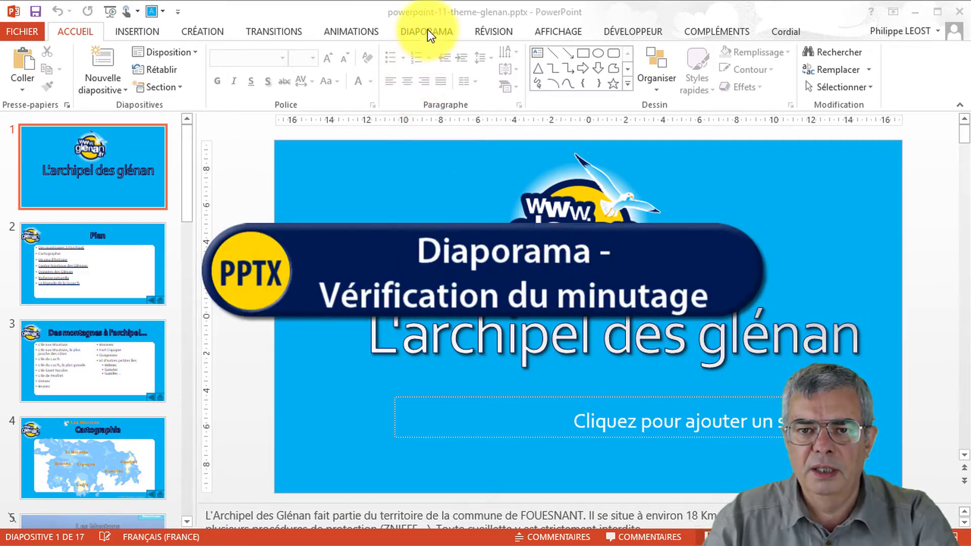
Show the DIAPORAMA slide show tools, including Vérifier le minutage
click(427, 29)
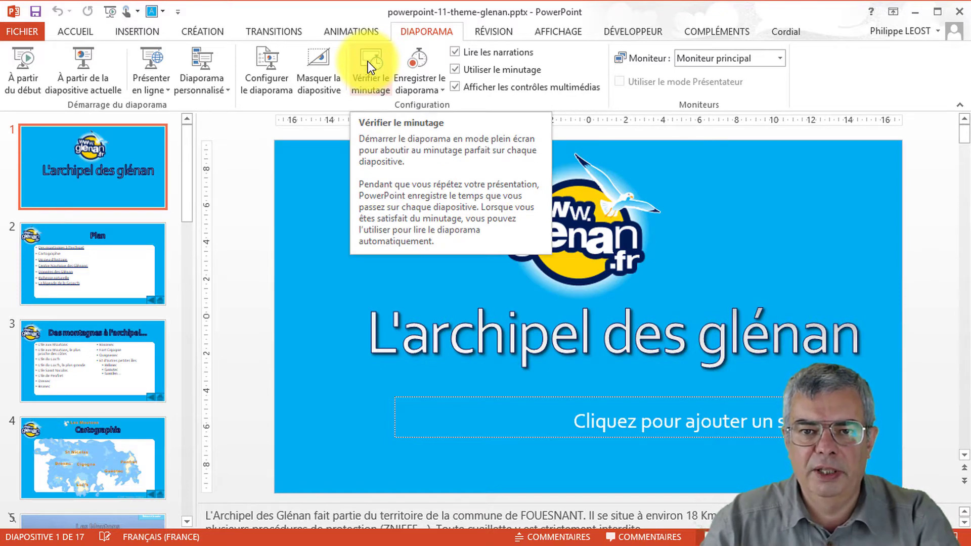
Start rehearsing timings and advance from the title slide through Centre Nautique des Glénans and its sailboat photo
click(368, 61)
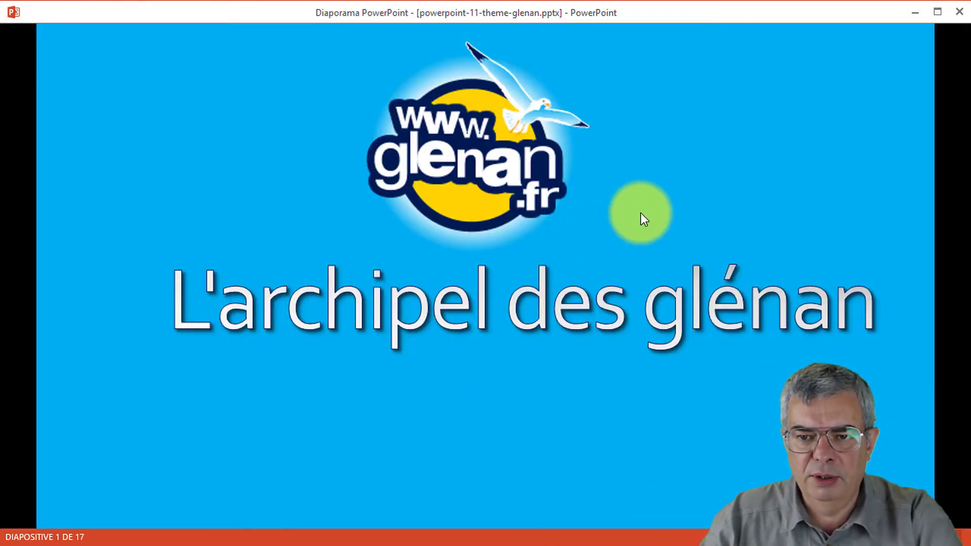
click(641, 214)
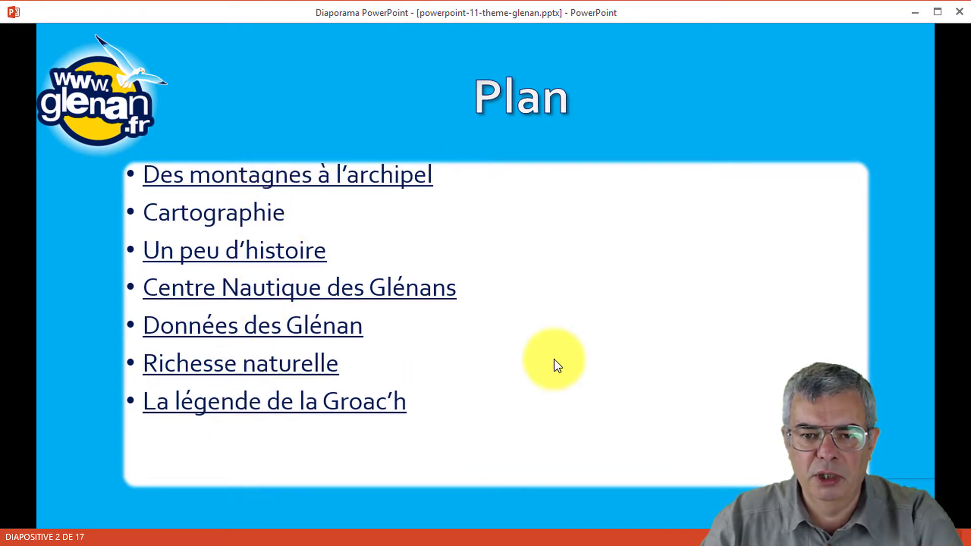
click(616, 306)
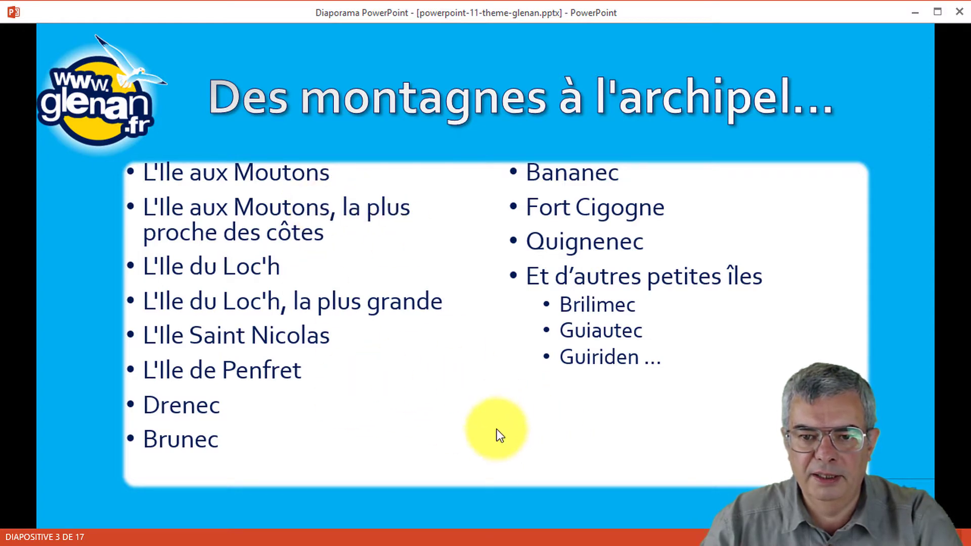
click(497, 435)
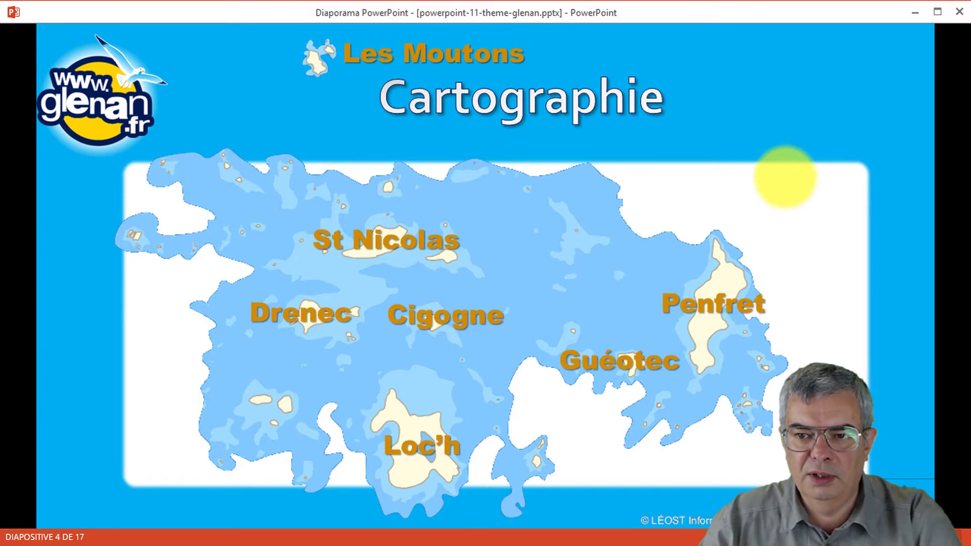
click(778, 149)
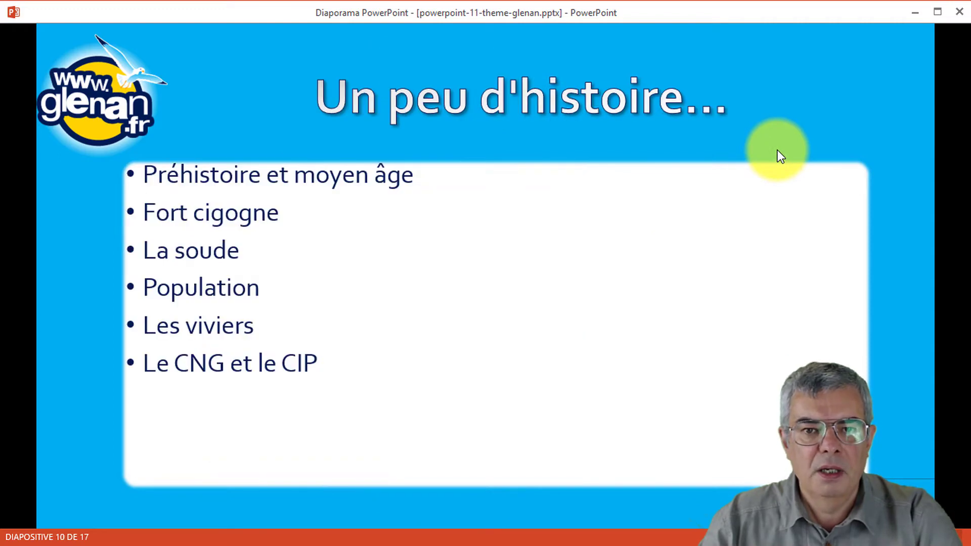
click(777, 150)
click(777, 149)
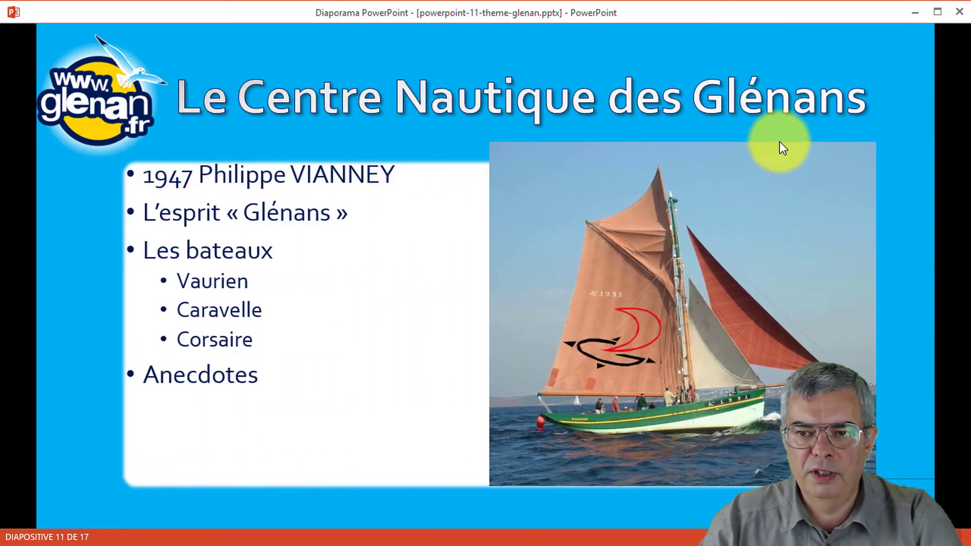
Reveal every Richesses naturelles bullet, then advance past La légende de la groac'h to the end of the show
click(790, 134)
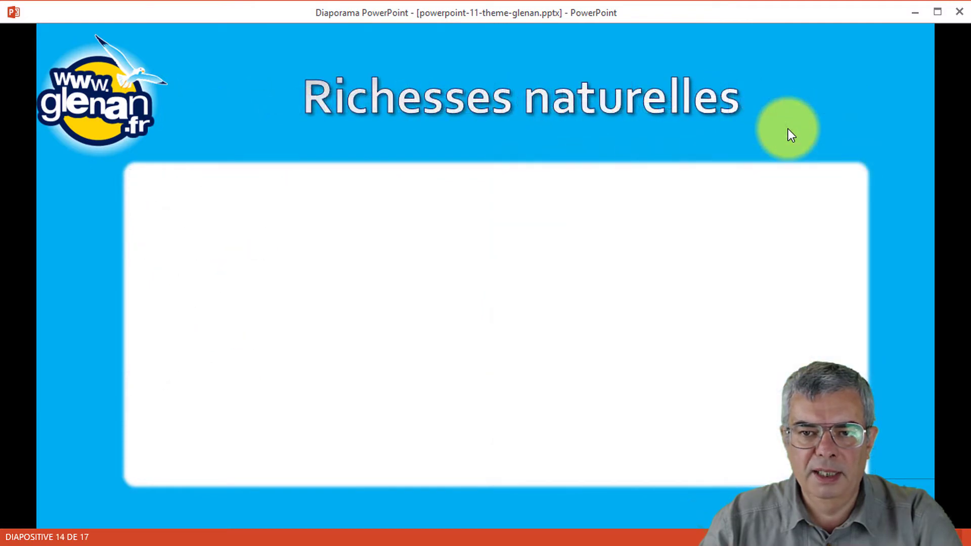
click(776, 159)
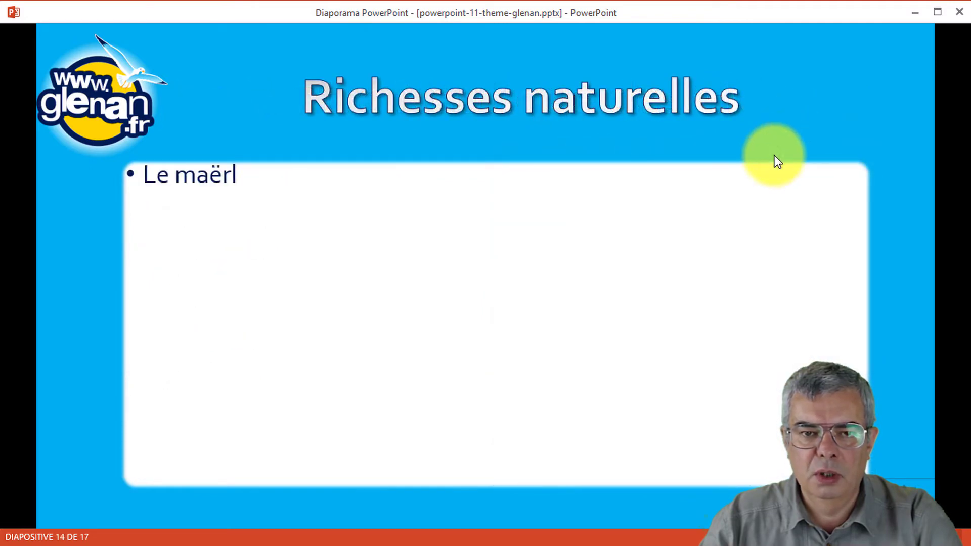
click(777, 161)
click(742, 238)
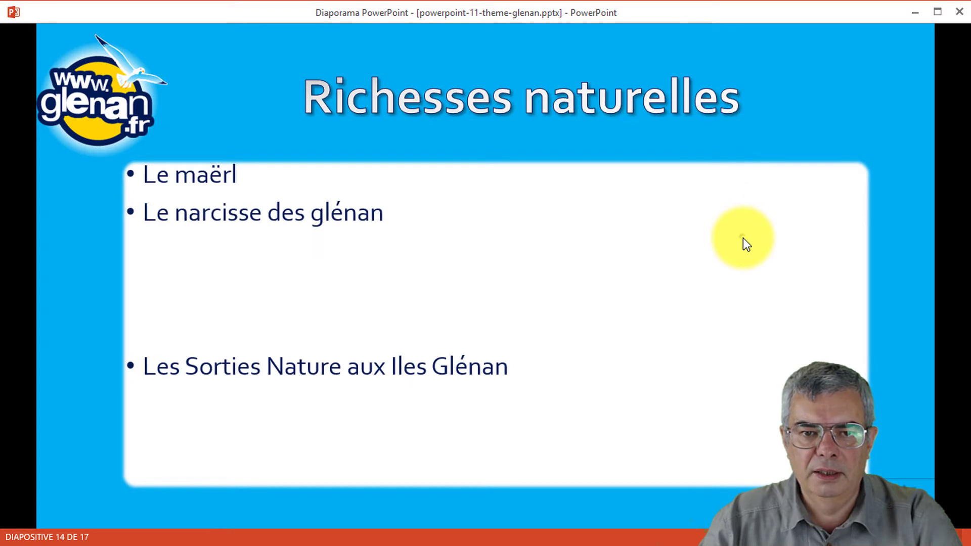
click(742, 237)
click(742, 238)
click(742, 238)
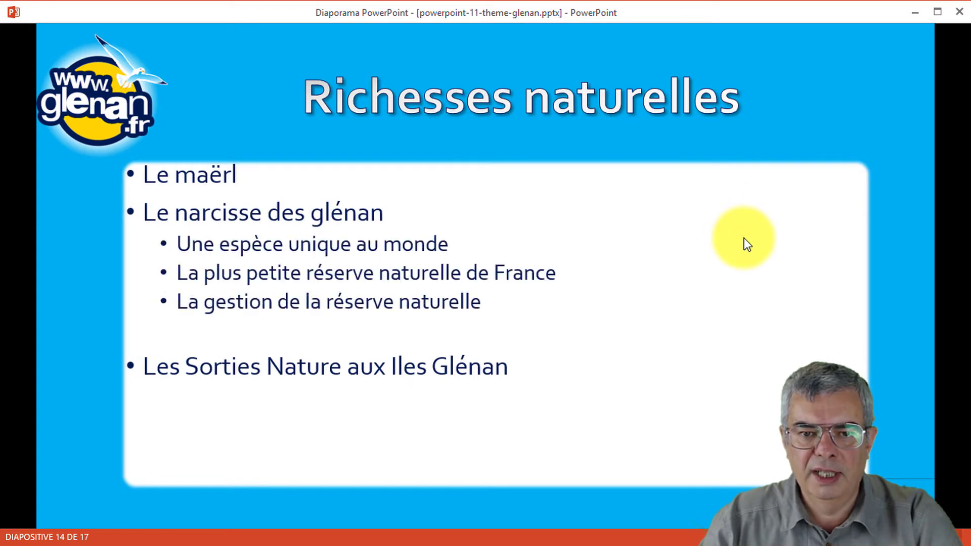
click(743, 237)
click(742, 238)
click(747, 244)
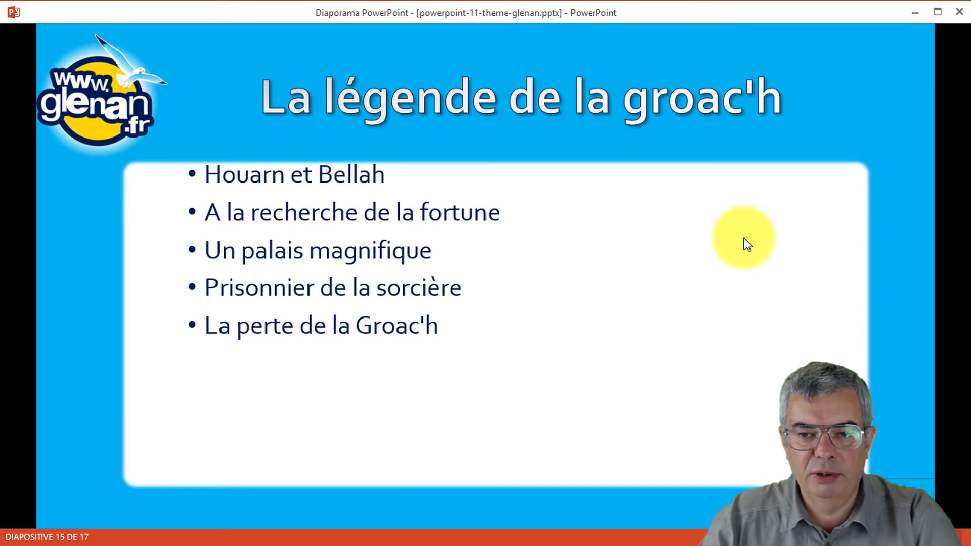
click(747, 245)
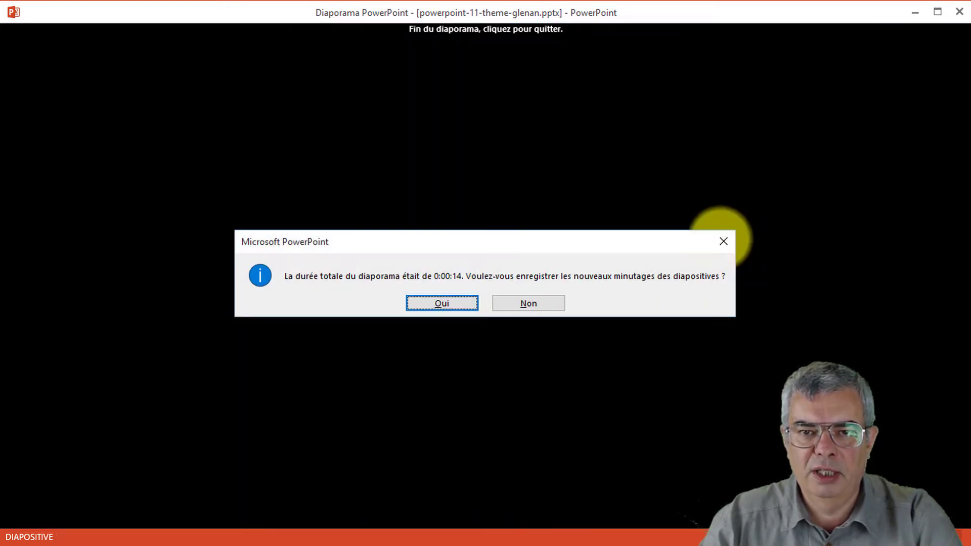
Dismiss the save-timings prompt and view all slides with their timings in the slide sorter
click(723, 241)
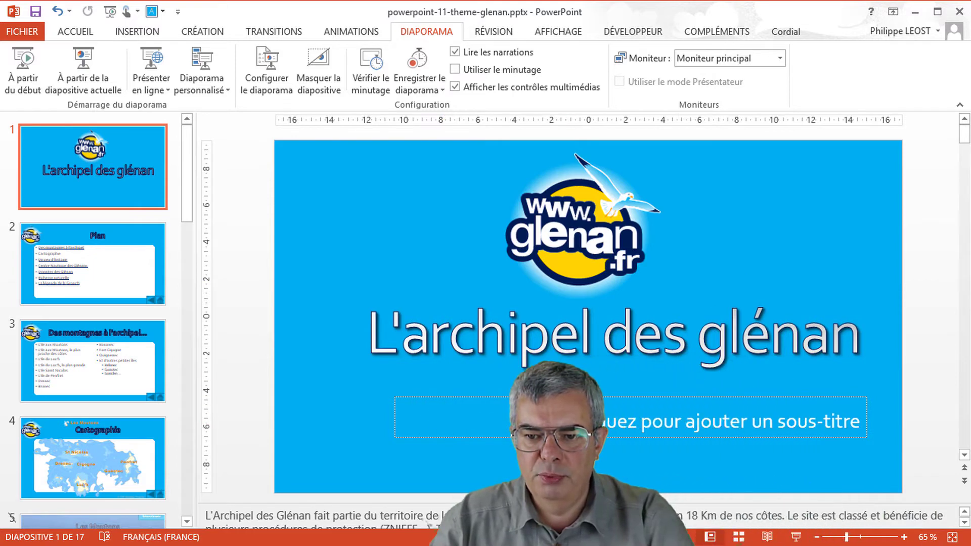
click(739, 537)
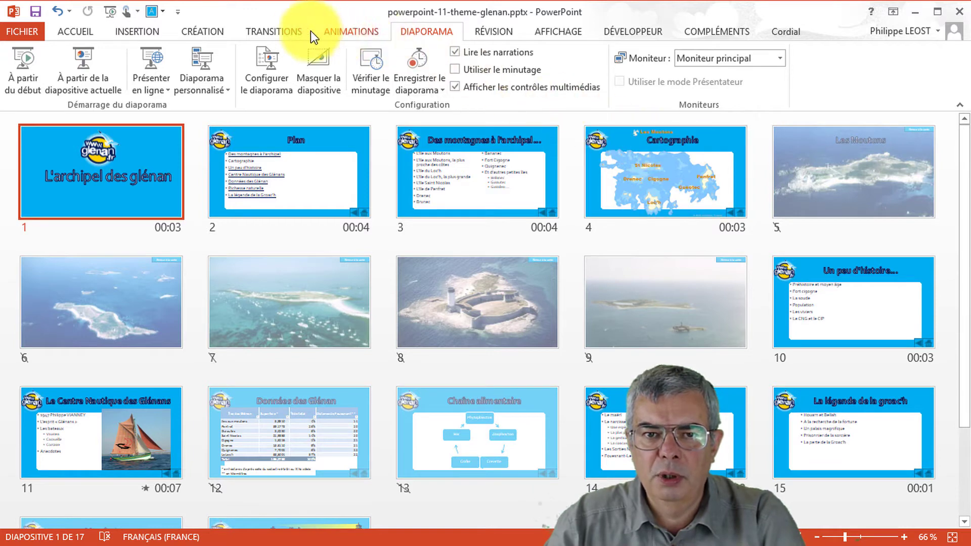
Set Après to 00:05,00 for slide 1 and for slide 4, Cartographie
click(291, 32)
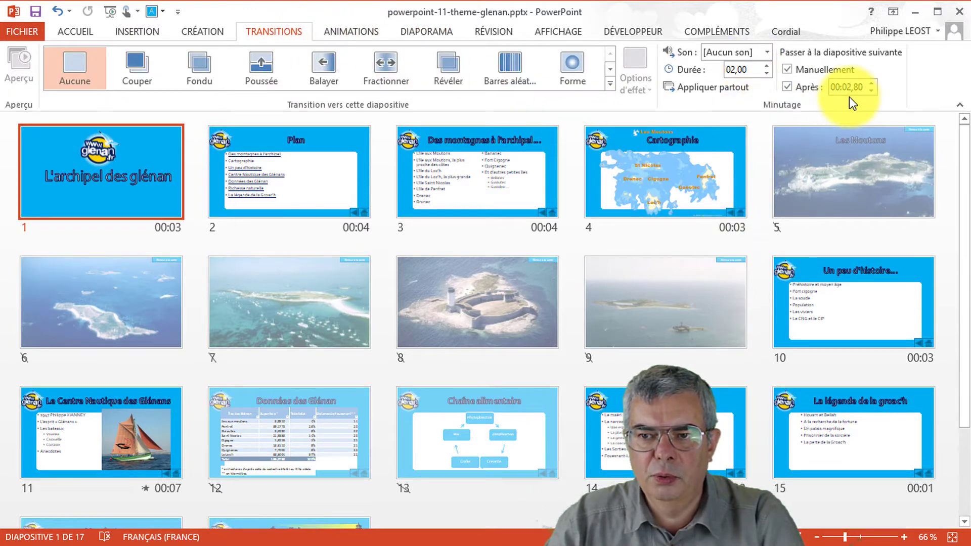
click(870, 84)
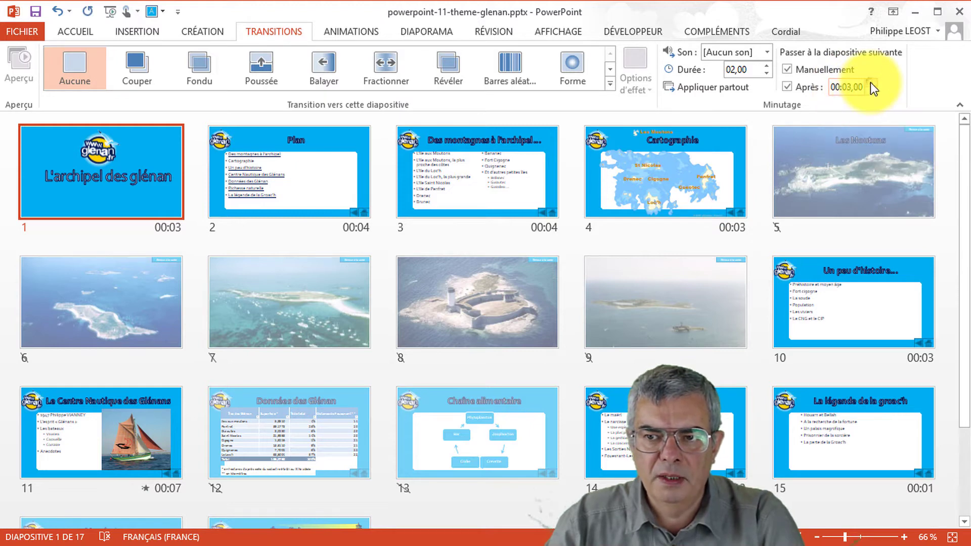
click(870, 83)
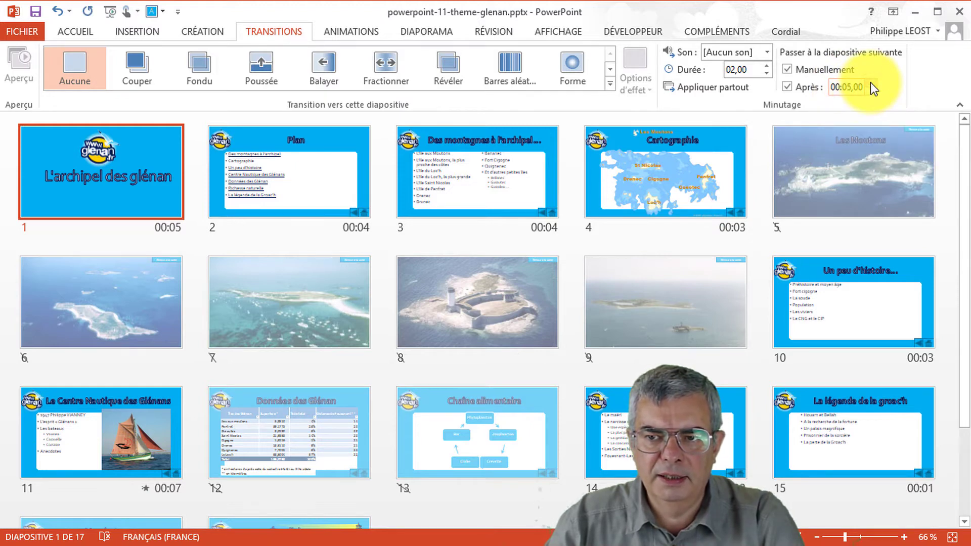
click(711, 172)
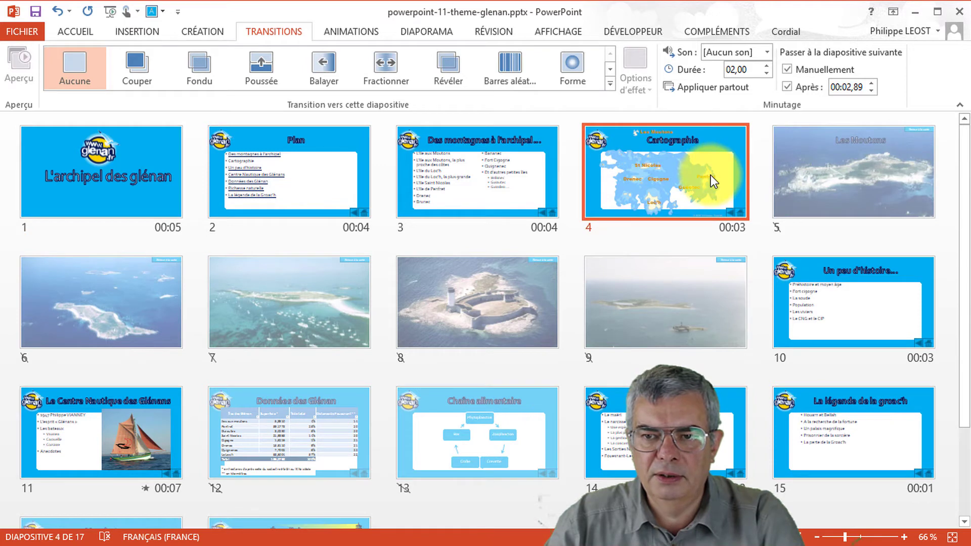
click(866, 86)
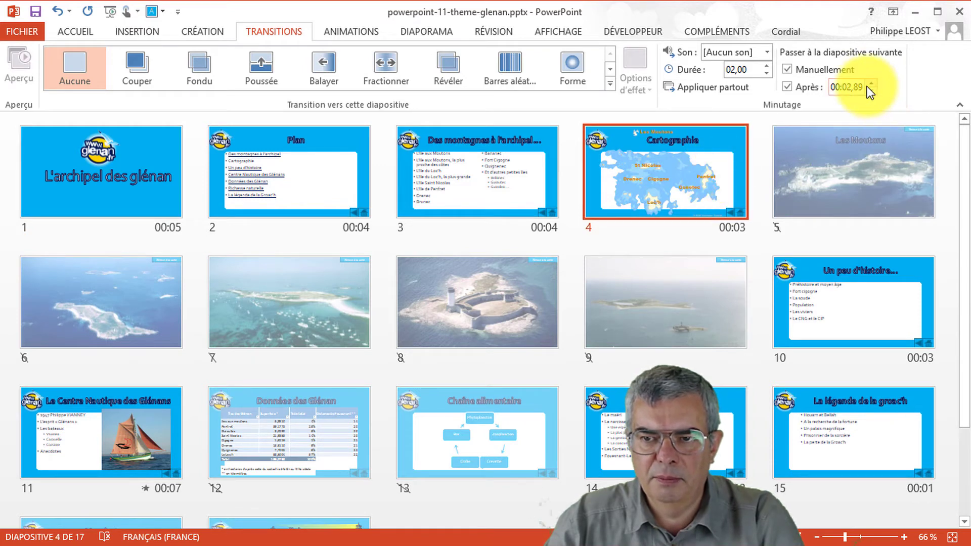
click(868, 81)
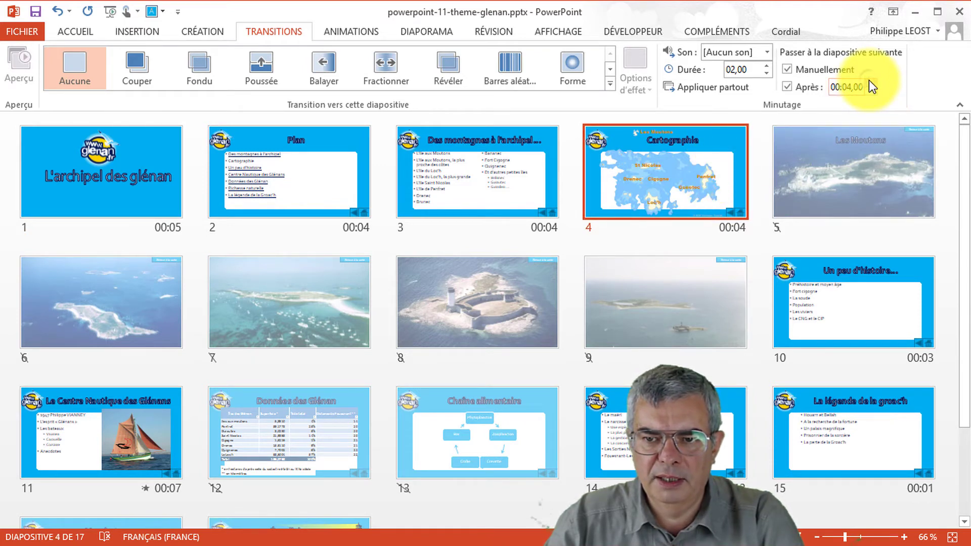
click(869, 81)
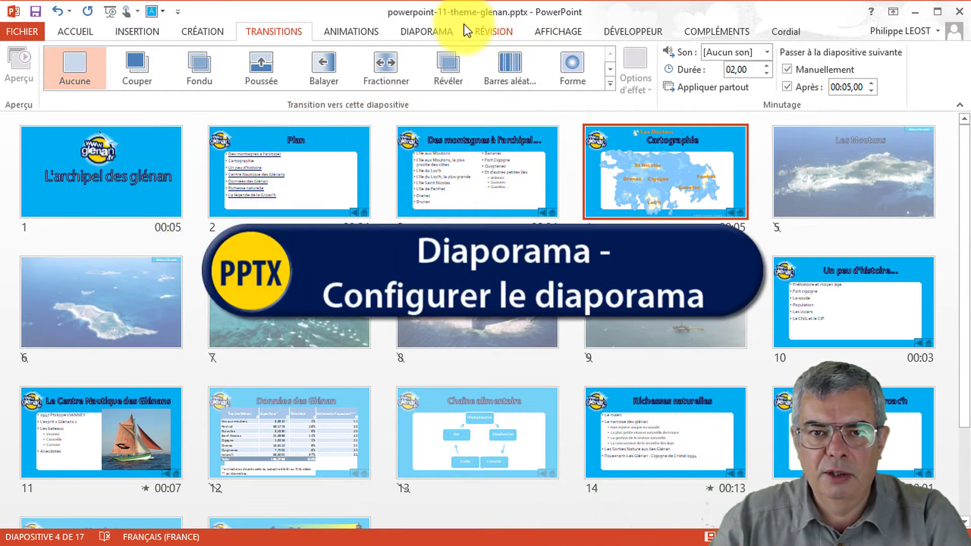
Open Configurer le diaporama for windowed, looping playback using existing timings
click(426, 32)
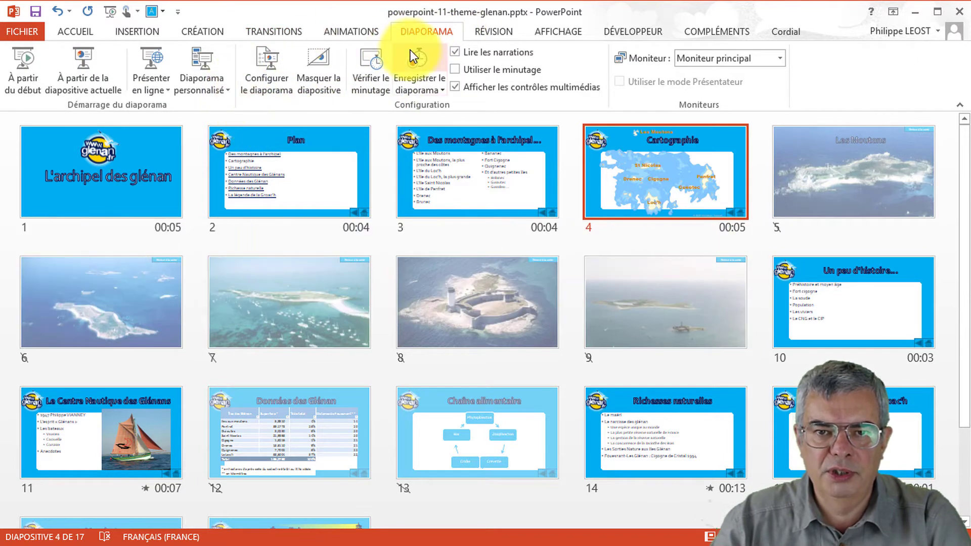
click(262, 76)
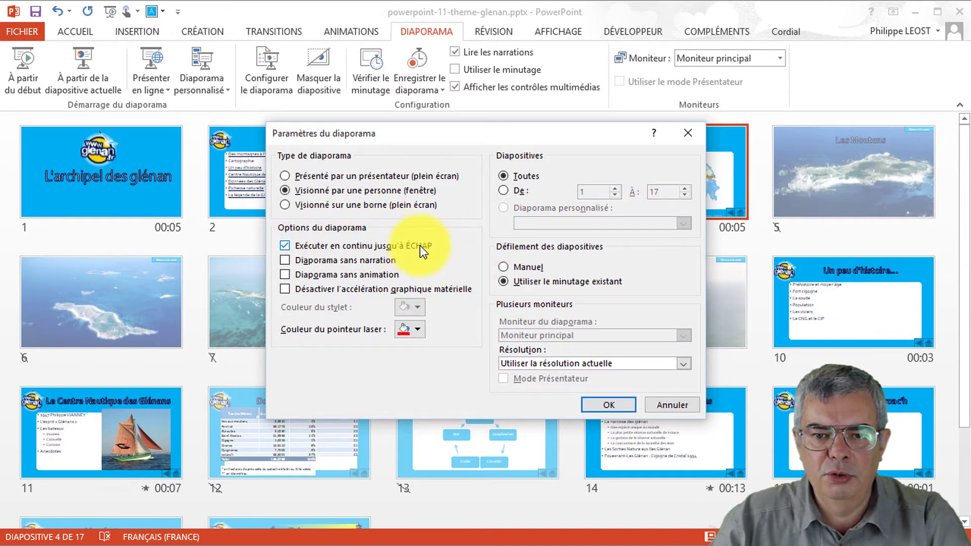
Apply the slide show settings with OK, then select slides 14 and 15 in the sorter
click(607, 404)
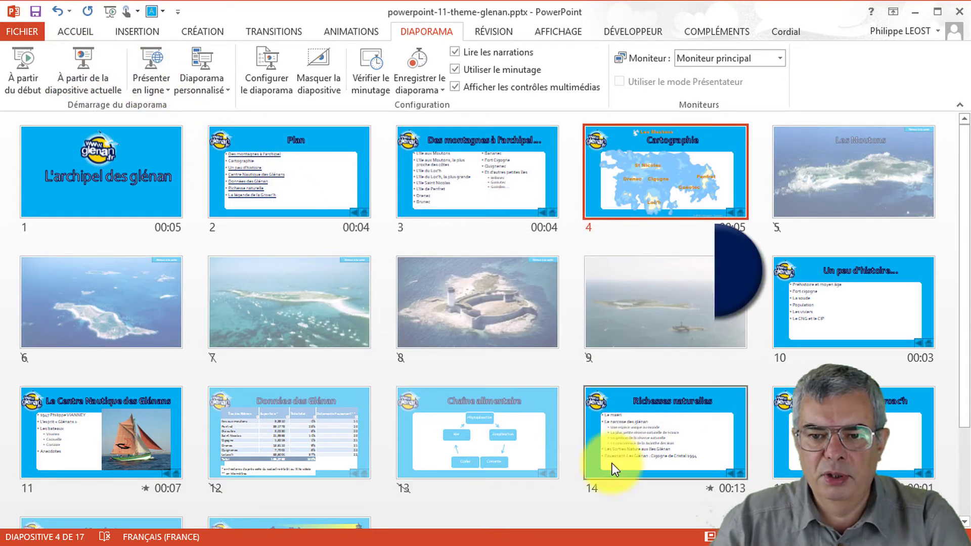
scroll(697, 444, down, 3)
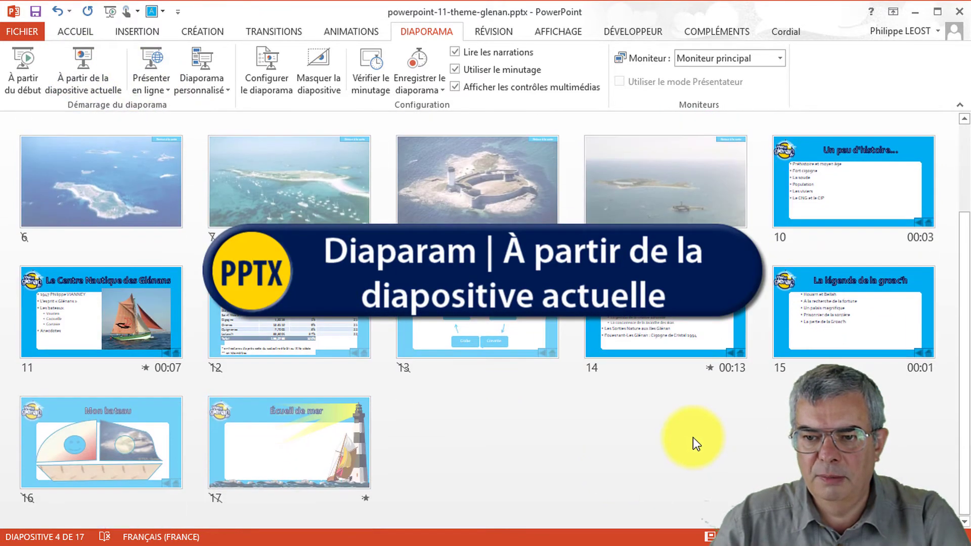
click(633, 332)
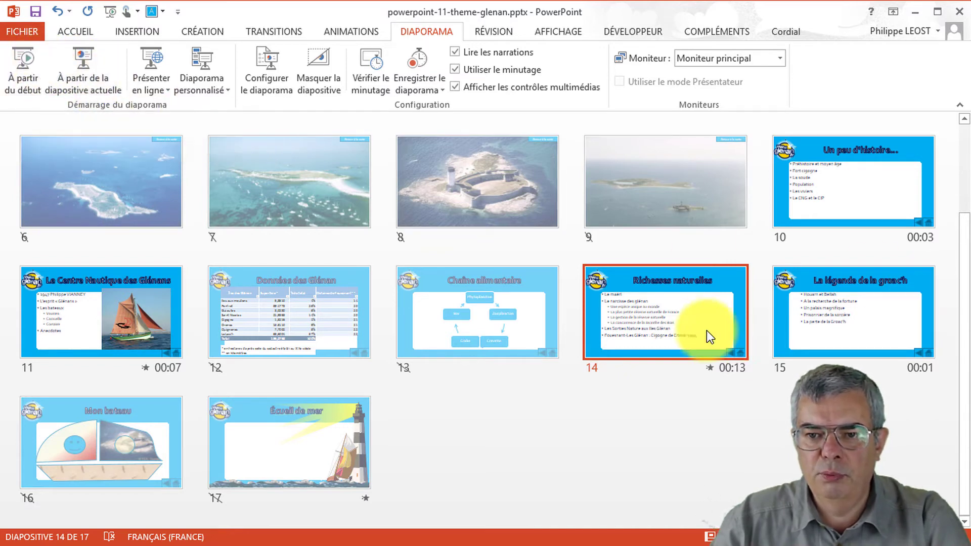
click(884, 349)
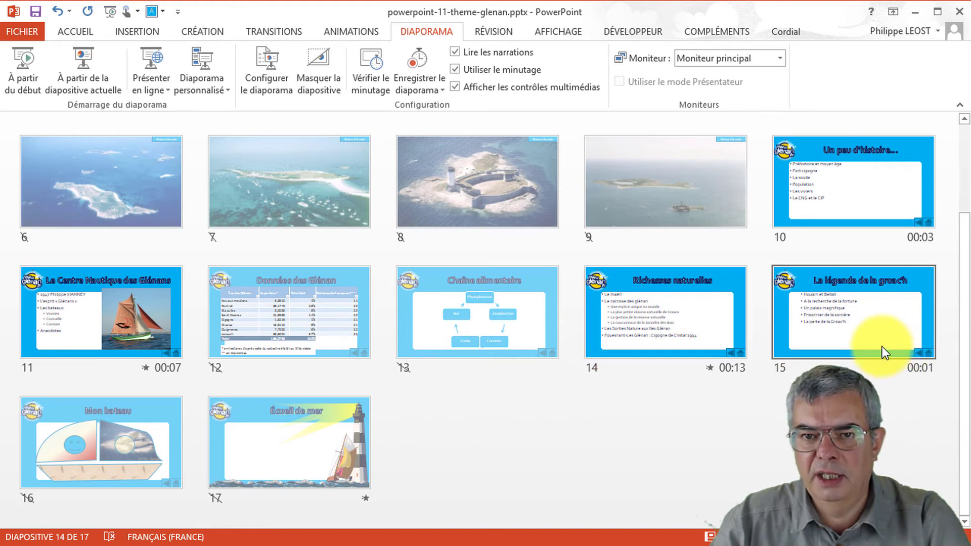
Set Après to 00:04,00 for slide 15 and 00:10,00 for slide 14
click(344, 36)
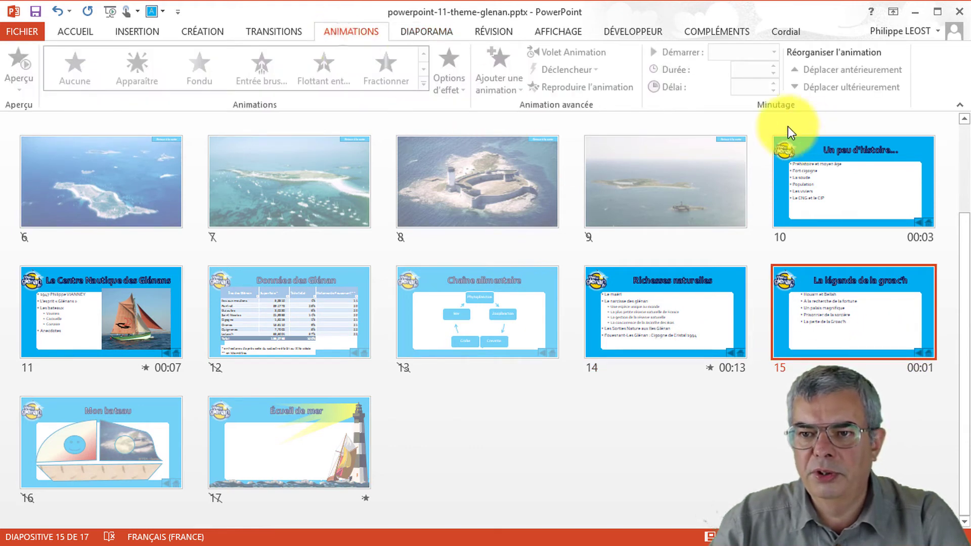
click(276, 33)
click(873, 84)
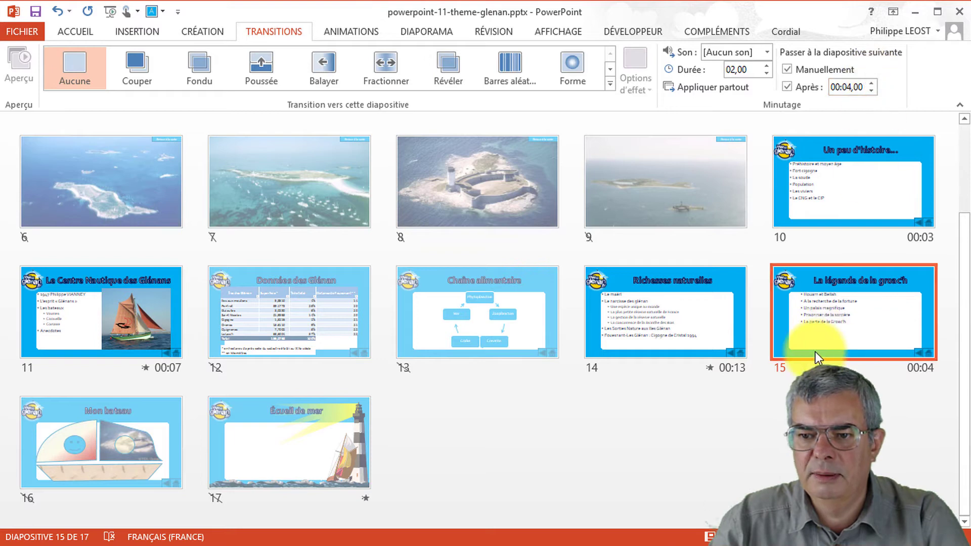
click(680, 339)
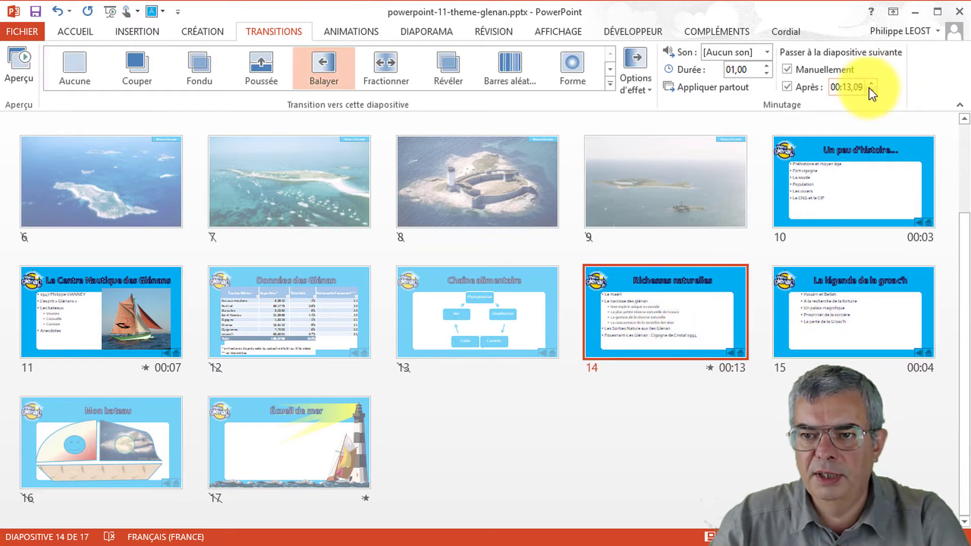
click(870, 91)
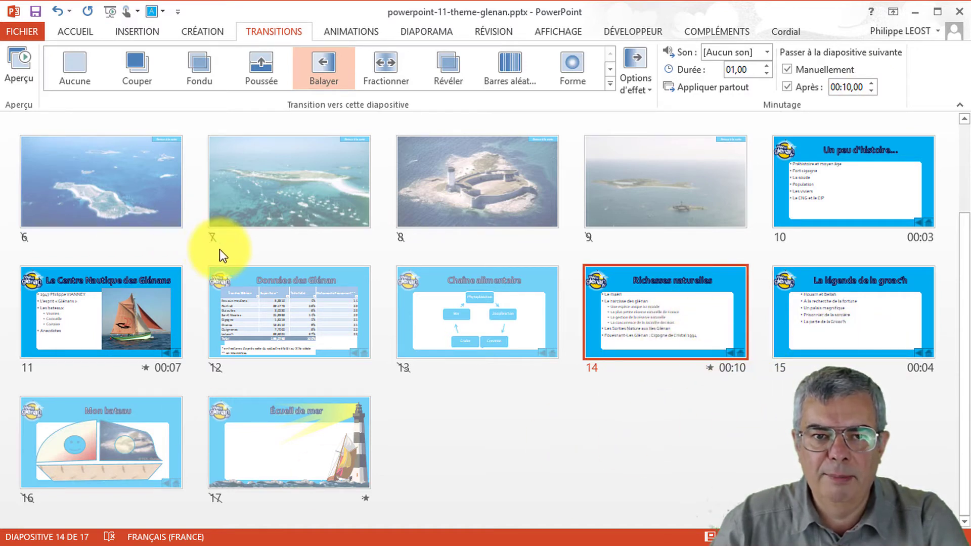
click(351, 29)
click(410, 33)
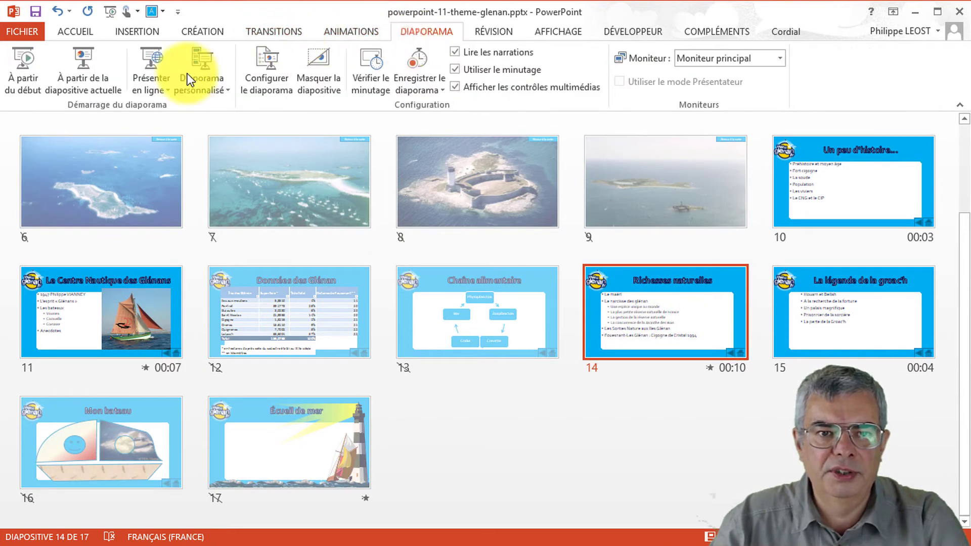
Play the show from Richesses naturelles, revealing all its bullets, then jump back to slide 1 and on to Plan
click(84, 61)
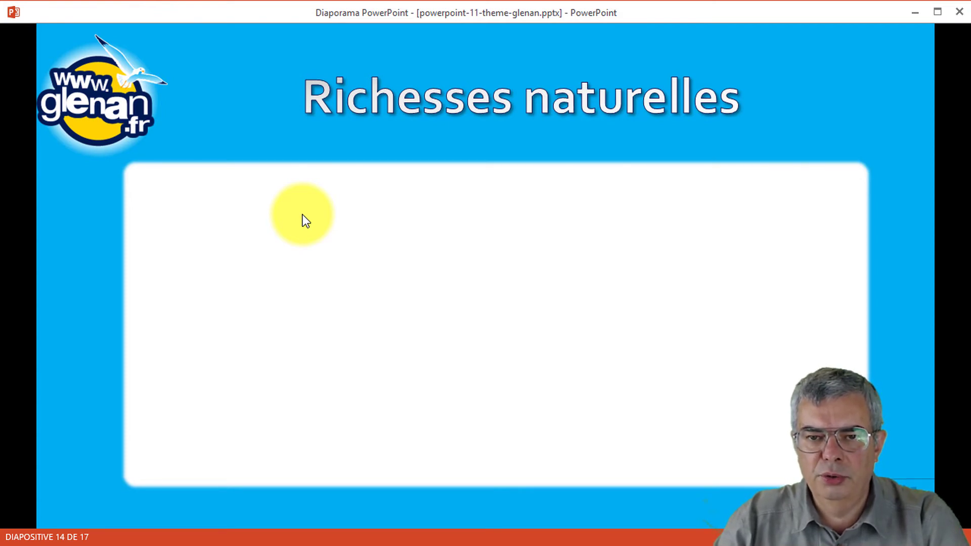
click(302, 215)
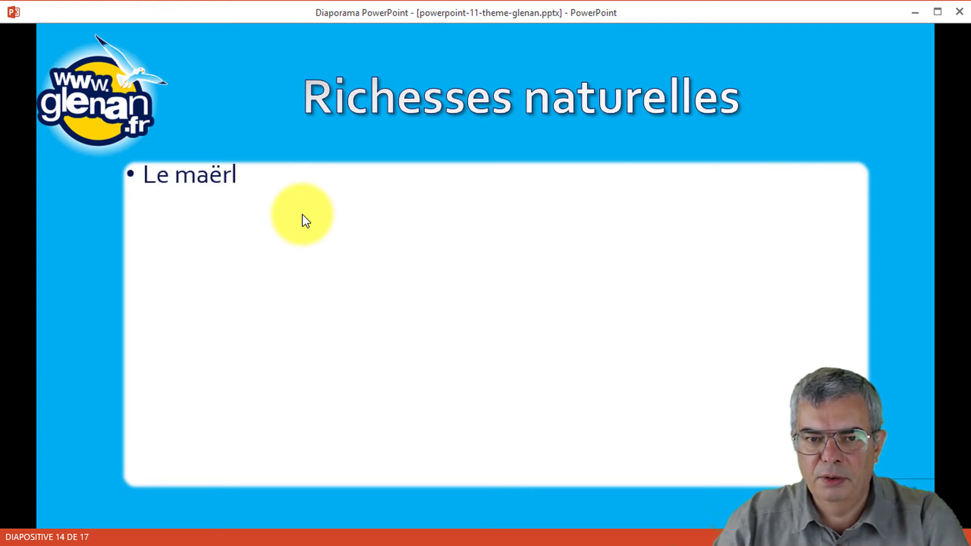
click(302, 215)
click(303, 214)
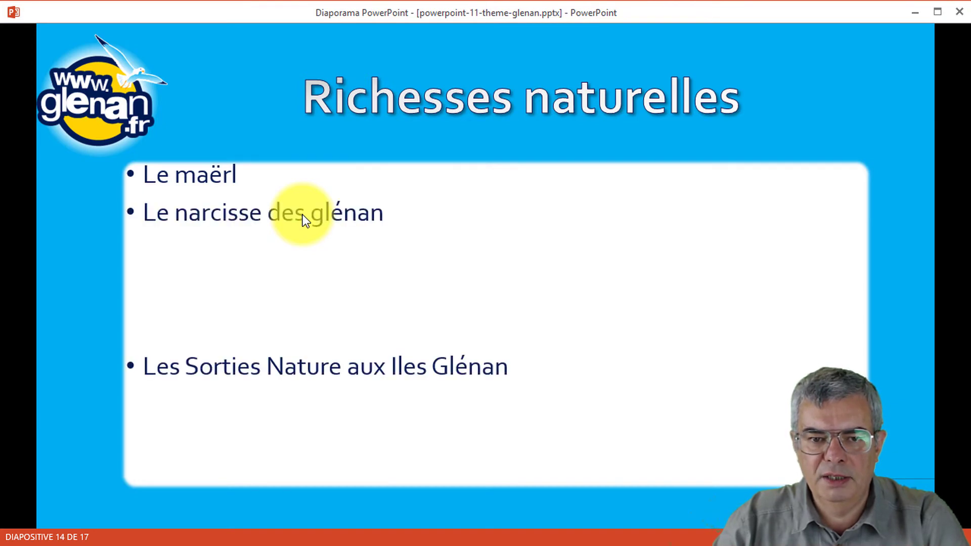
click(302, 215)
click(303, 214)
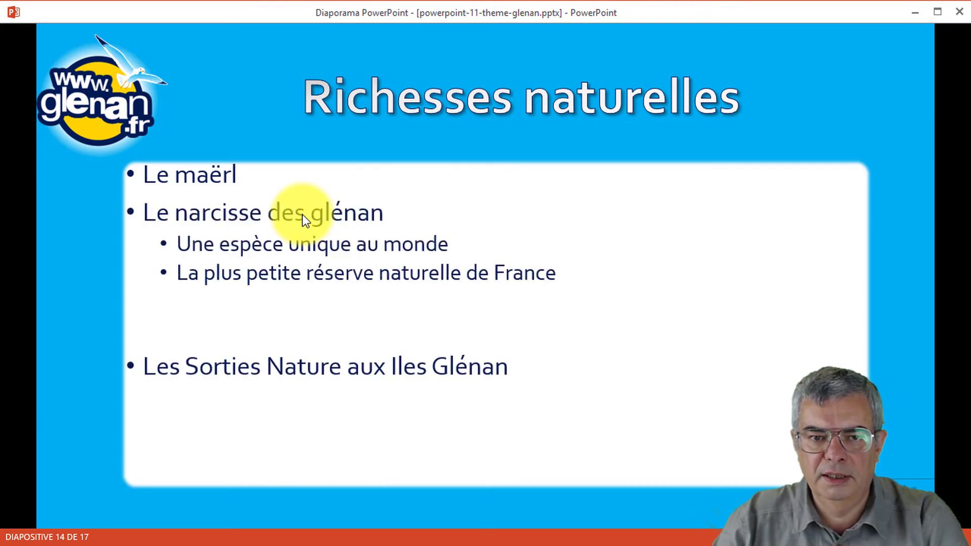
click(302, 214)
click(303, 215)
click(302, 214)
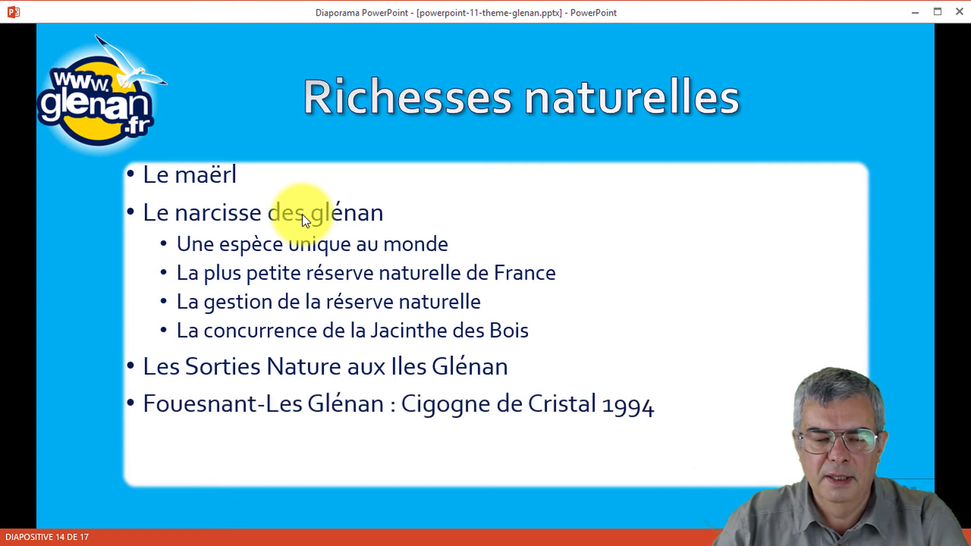
click(303, 215)
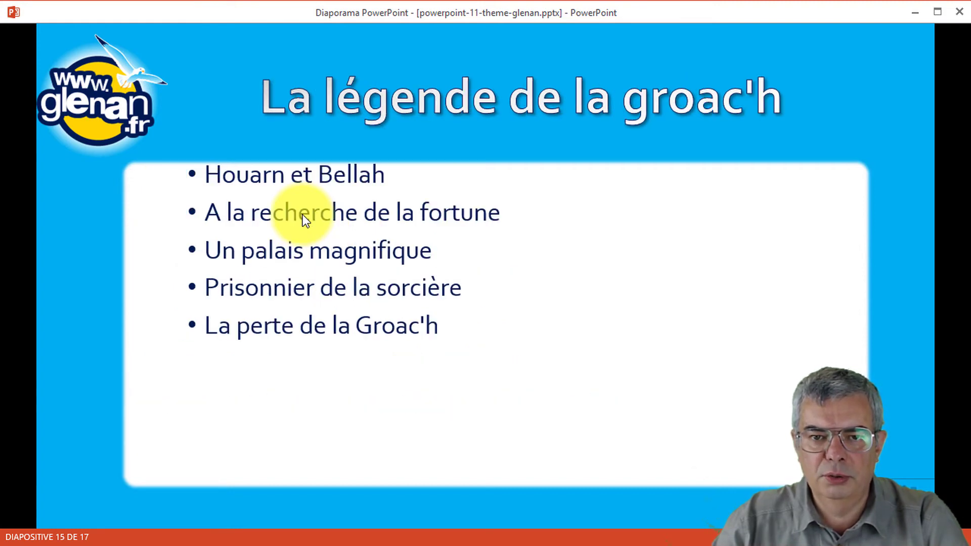
key(Home)
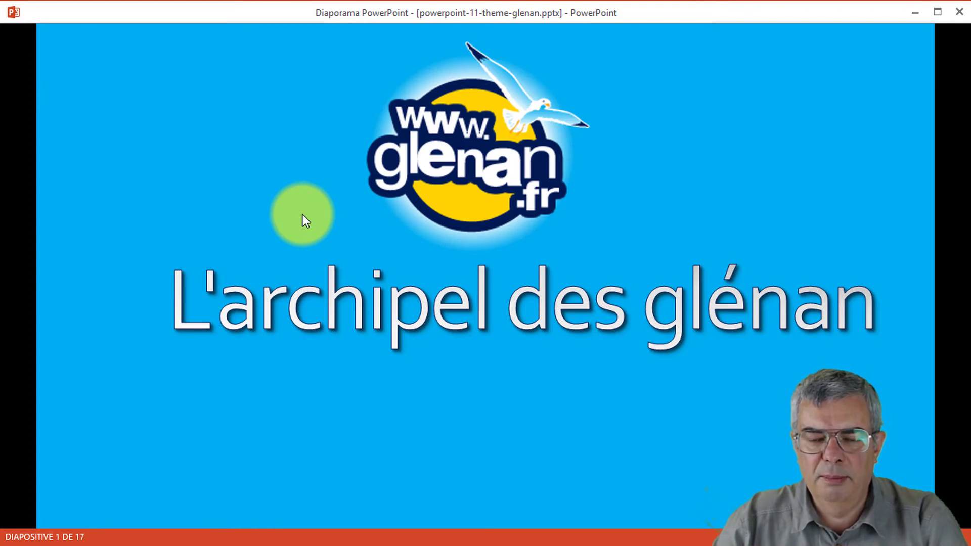
click(302, 215)
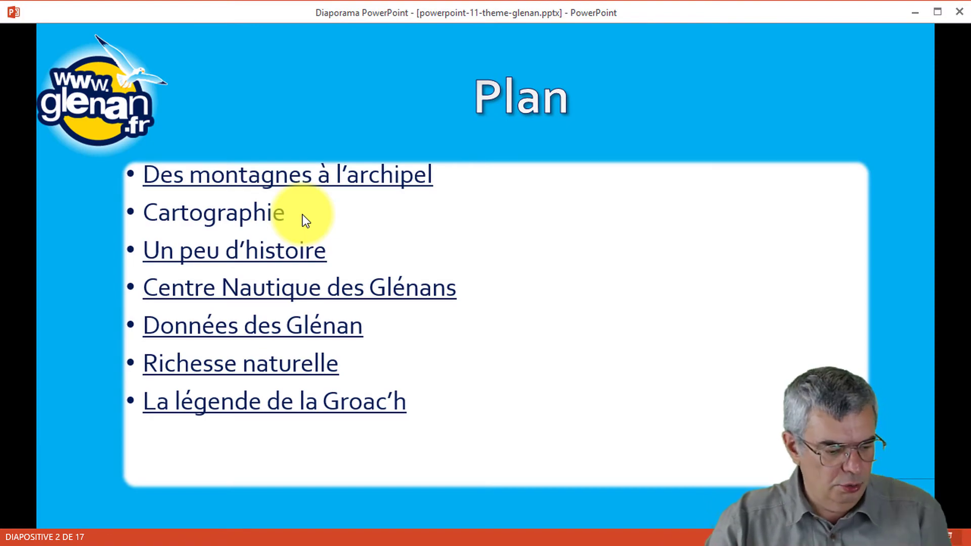
End the slide show and select title slide 1 in the slide sorter
key(Escape)
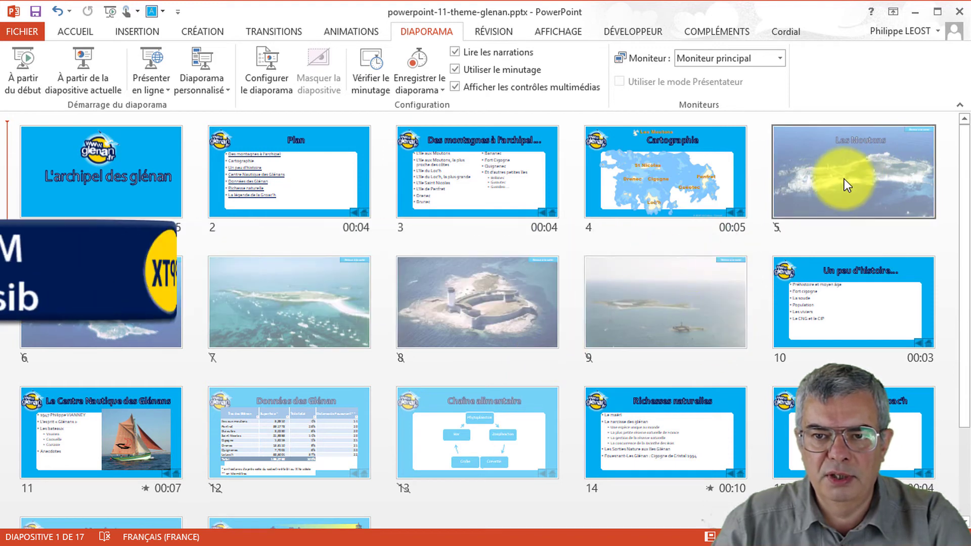
click(286, 31)
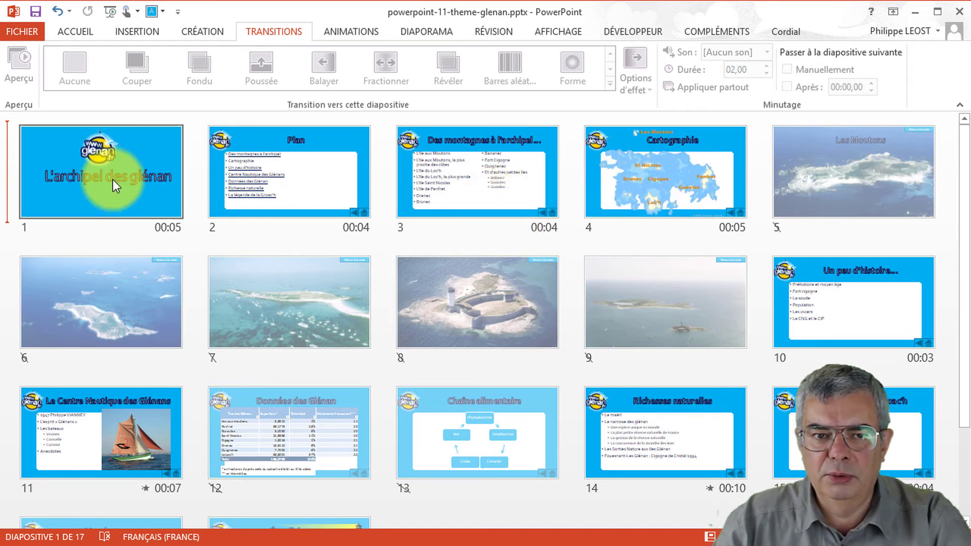
click(146, 178)
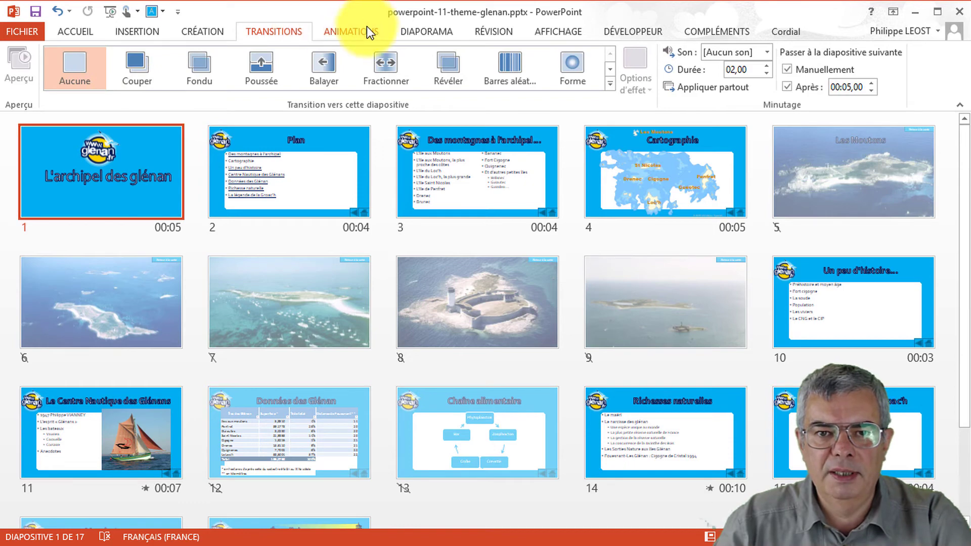
click(412, 34)
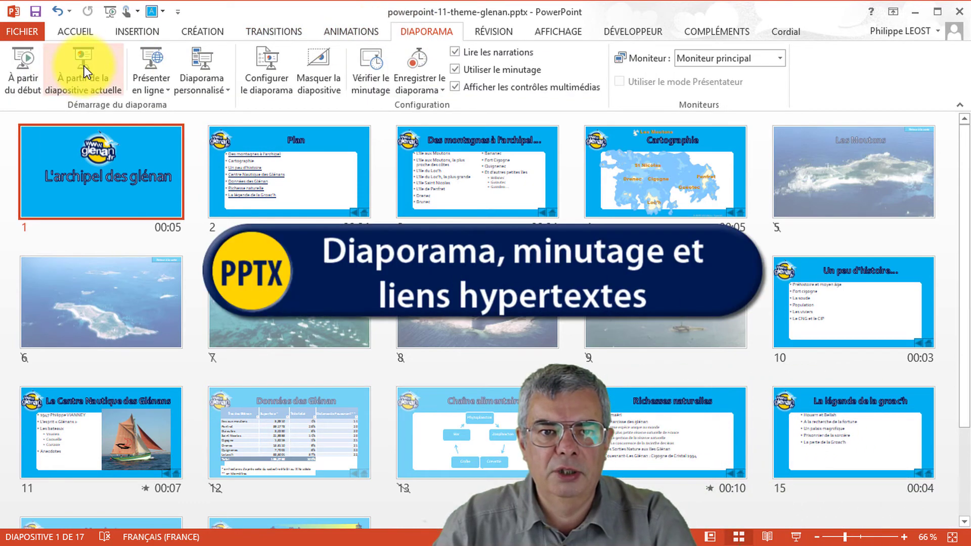
Run the show from slide 1, testing the Plan links to Des montagnes and Données des Glénan plus return buttons, then exit
click(84, 66)
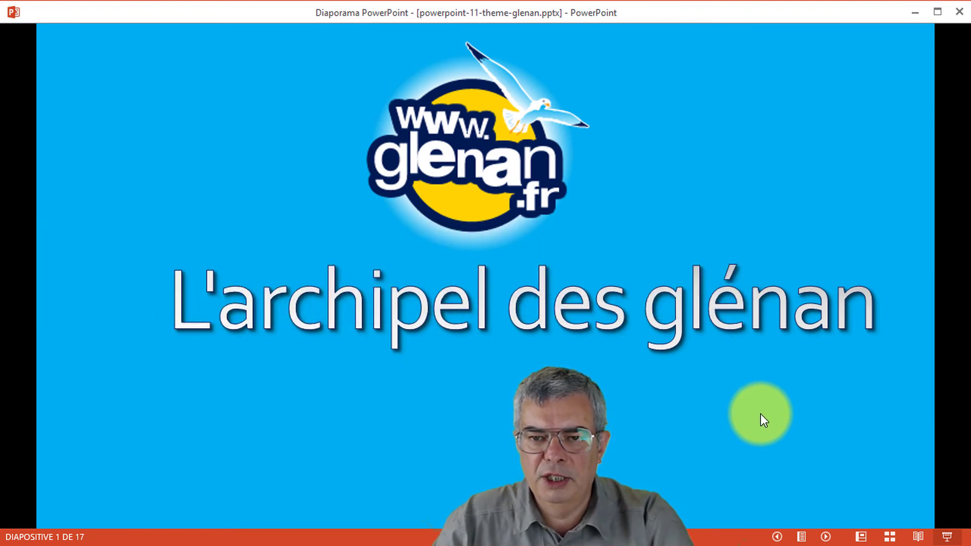
click(760, 414)
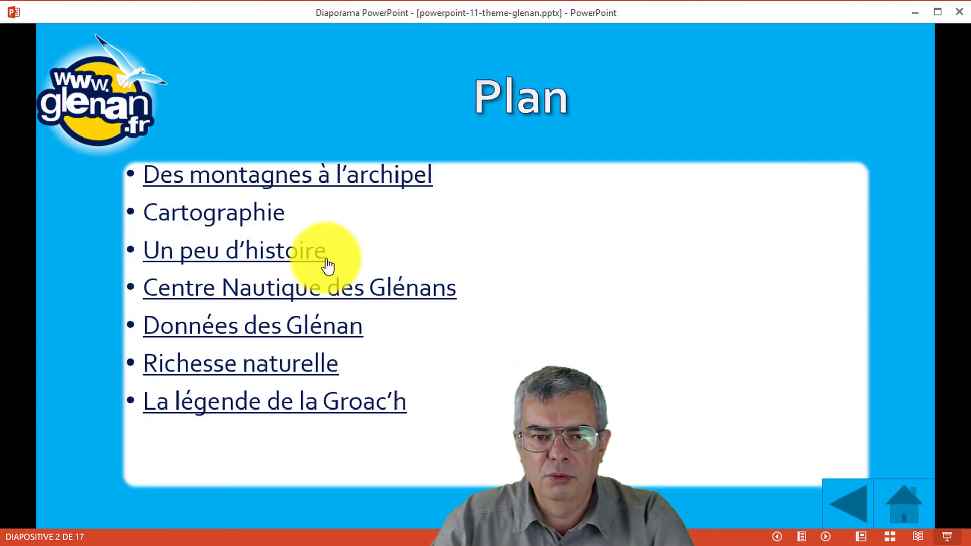
click(905, 515)
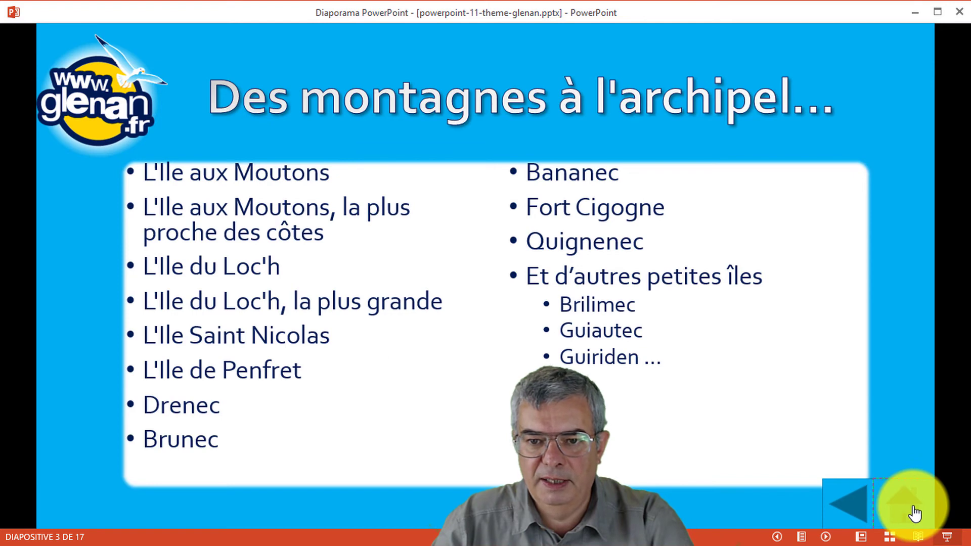
click(914, 513)
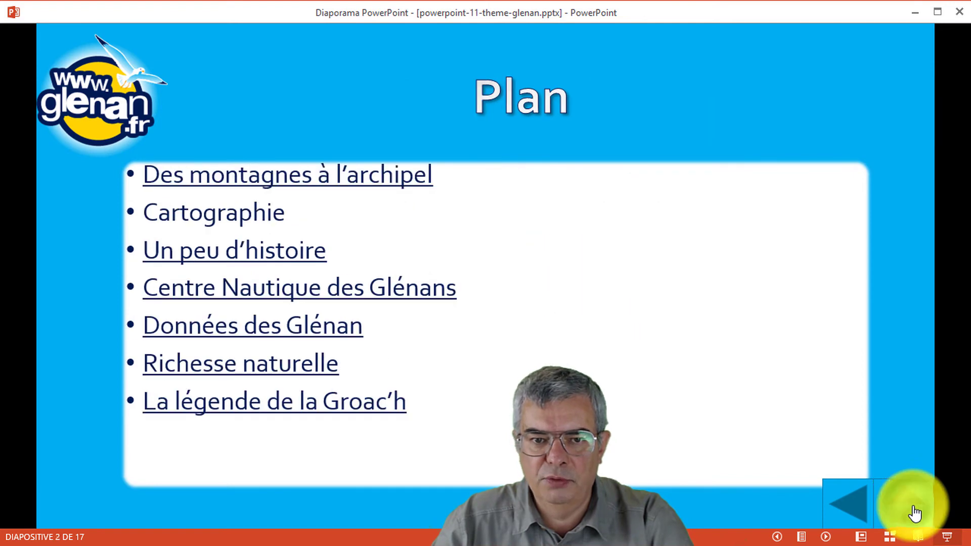
click(277, 329)
click(842, 508)
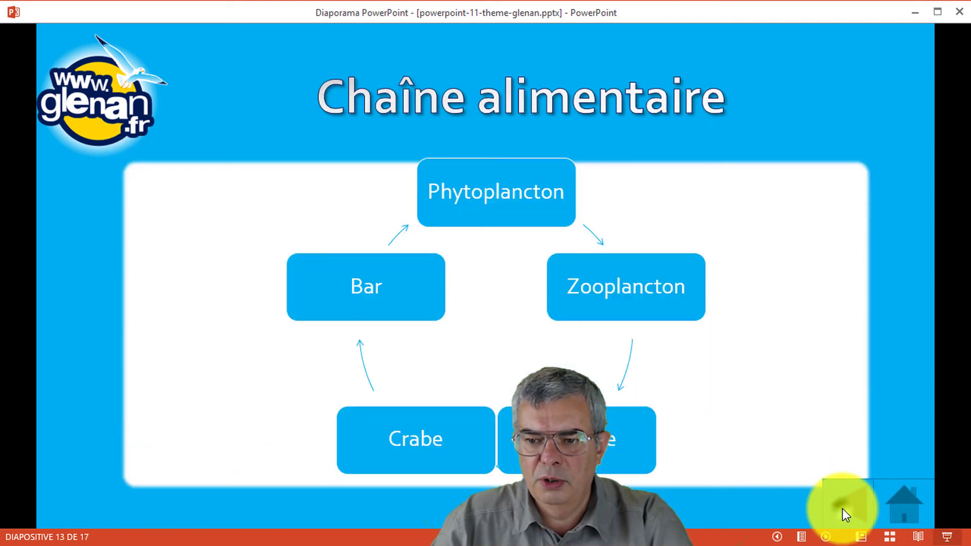
click(850, 522)
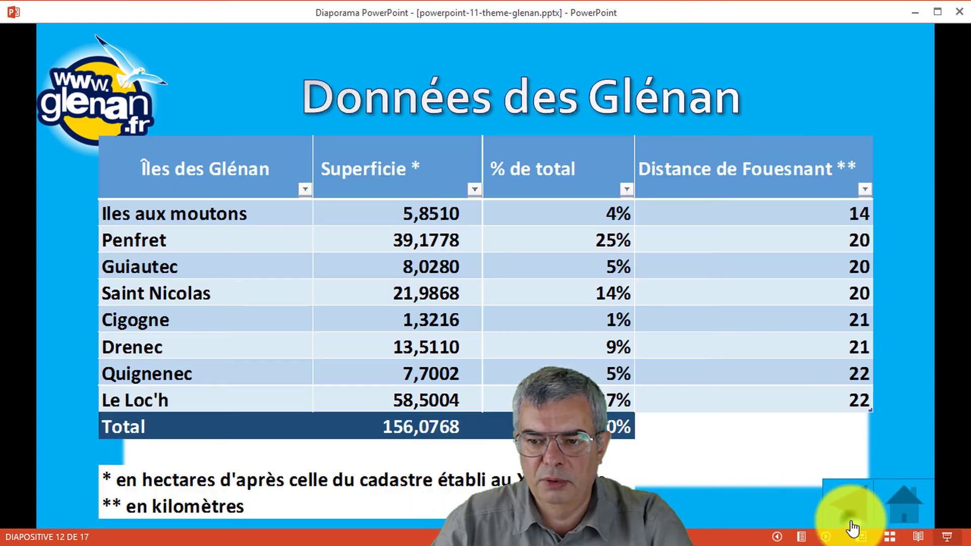
click(901, 511)
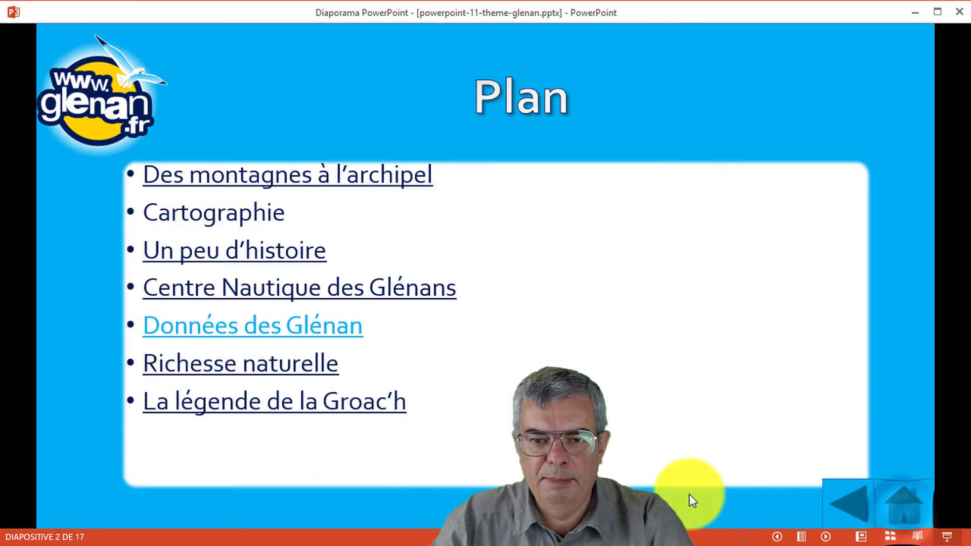
click(714, 358)
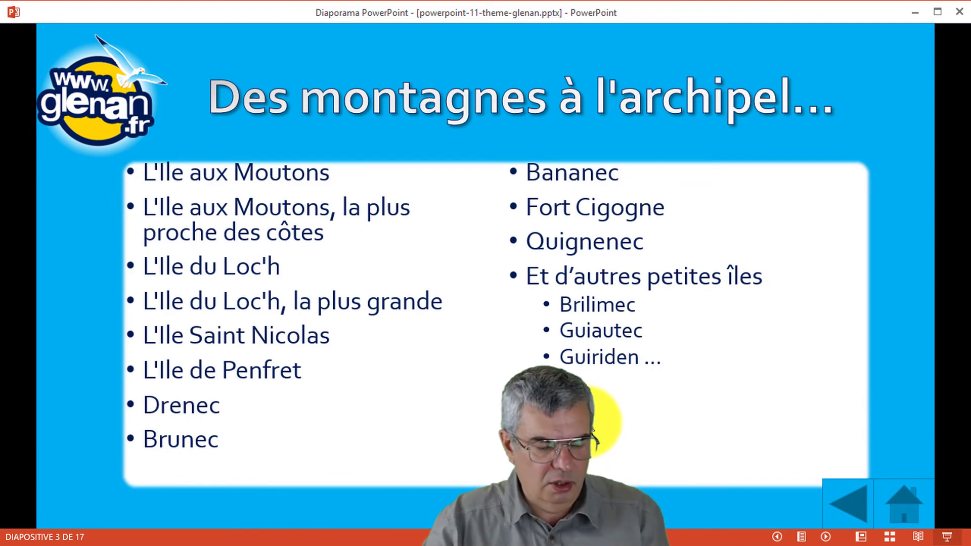
key(Escape)
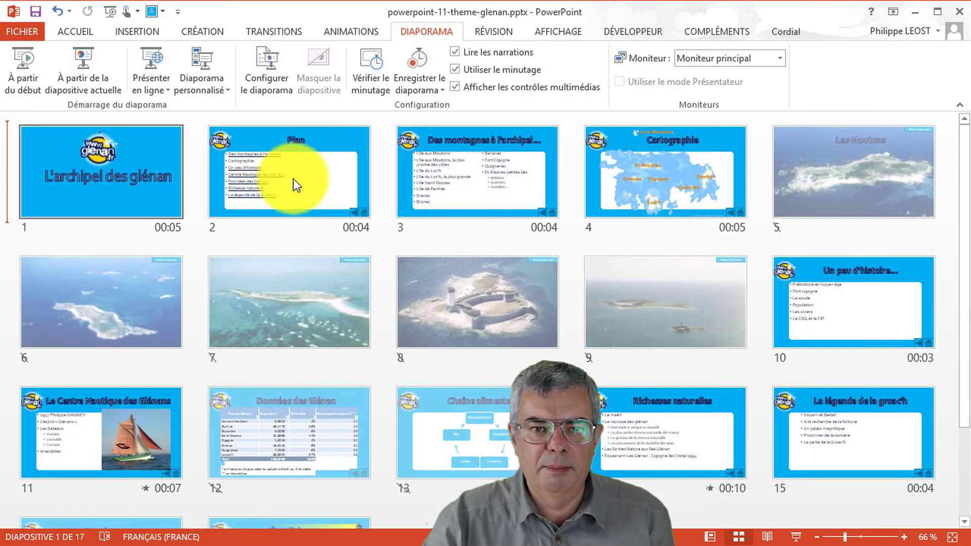
On the Plan slide, hyperlink the word Cartographie to slide 4, Cartographie, in this document
click(303, 186)
double_click(303, 186)
double_click(389, 273)
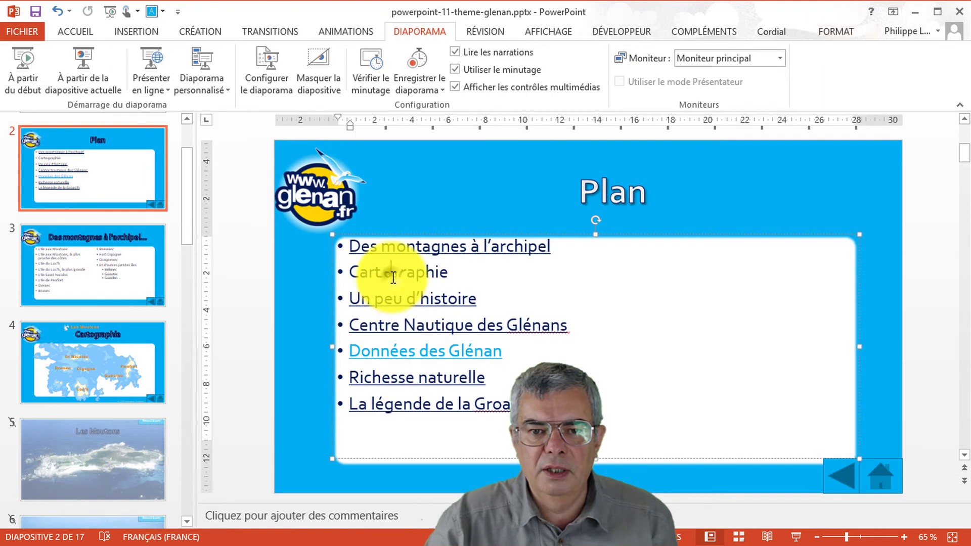
click(127, 31)
click(420, 63)
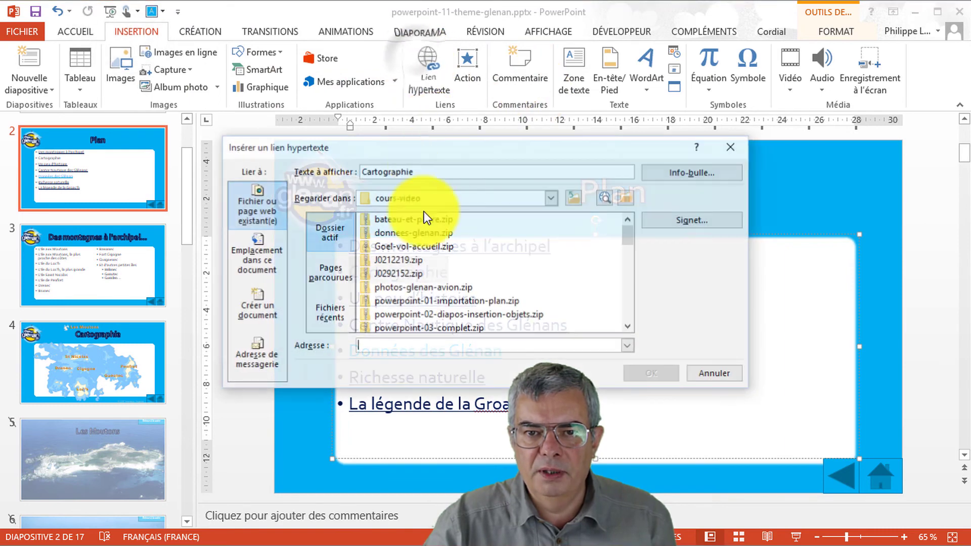
click(263, 253)
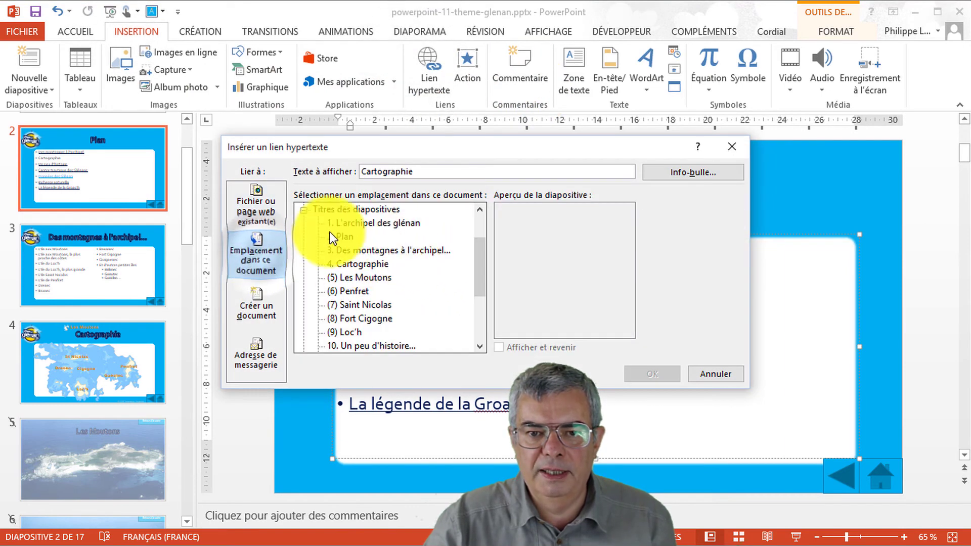
click(364, 264)
key(Return)
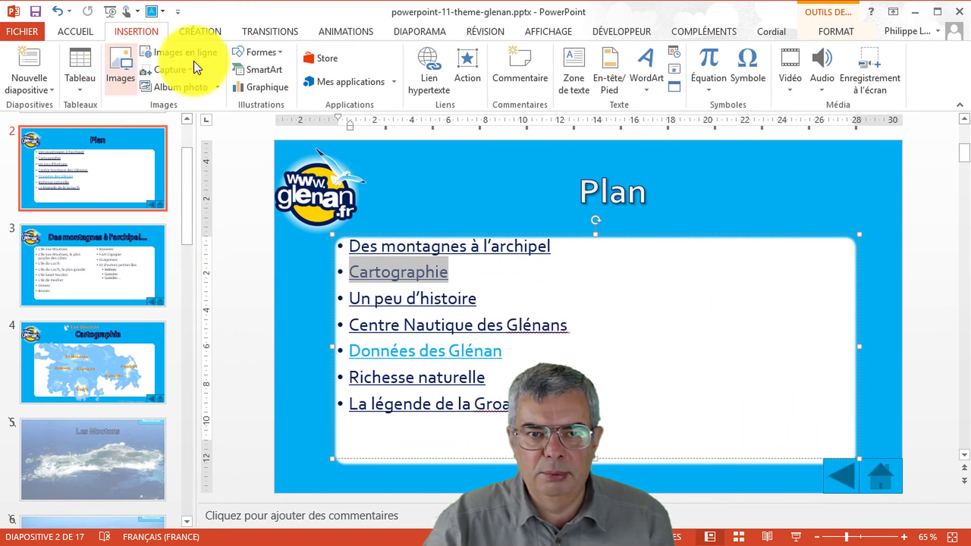
click(796, 538)
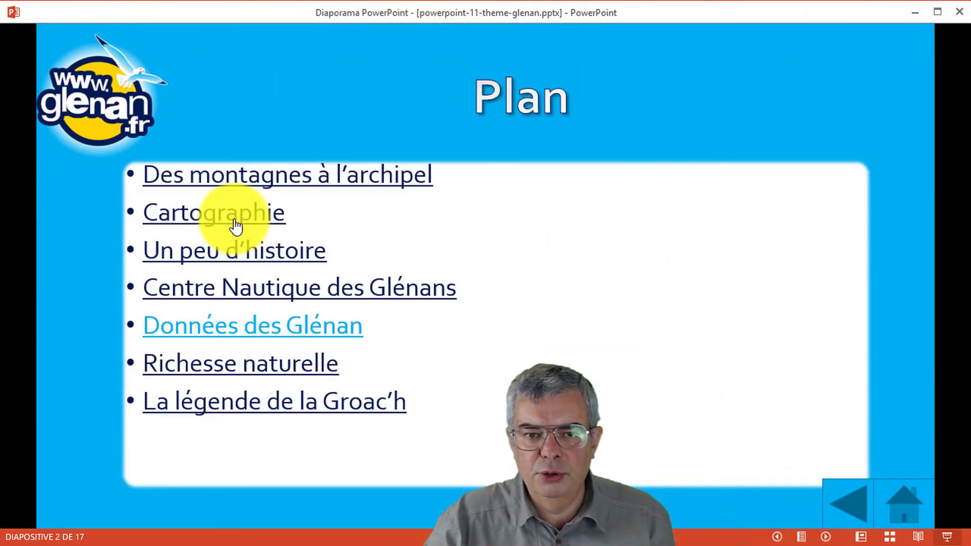
click(837, 410)
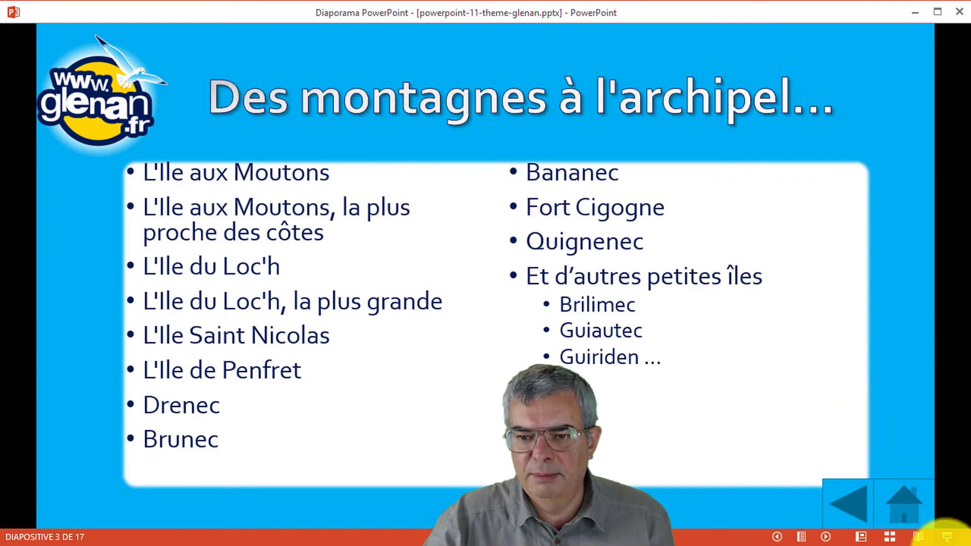
click(904, 503)
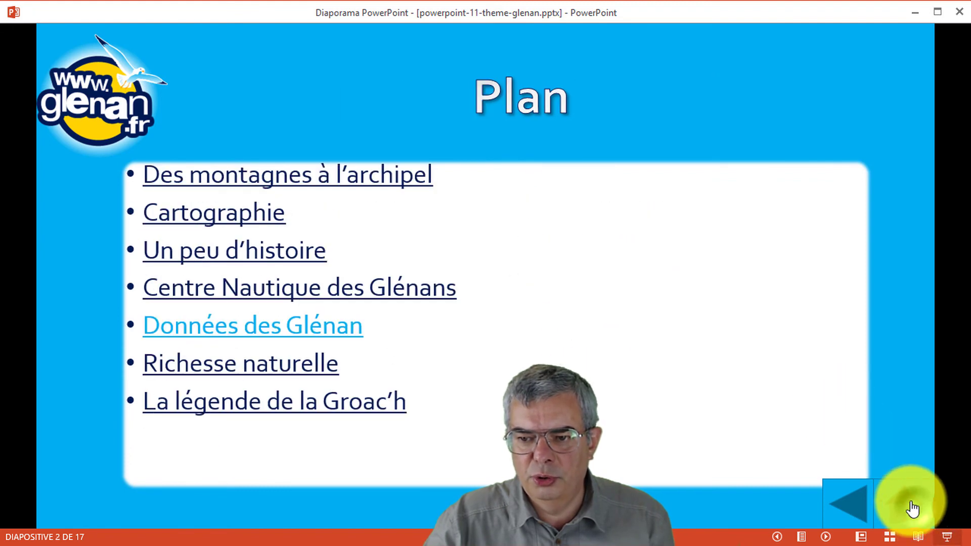
click(197, 211)
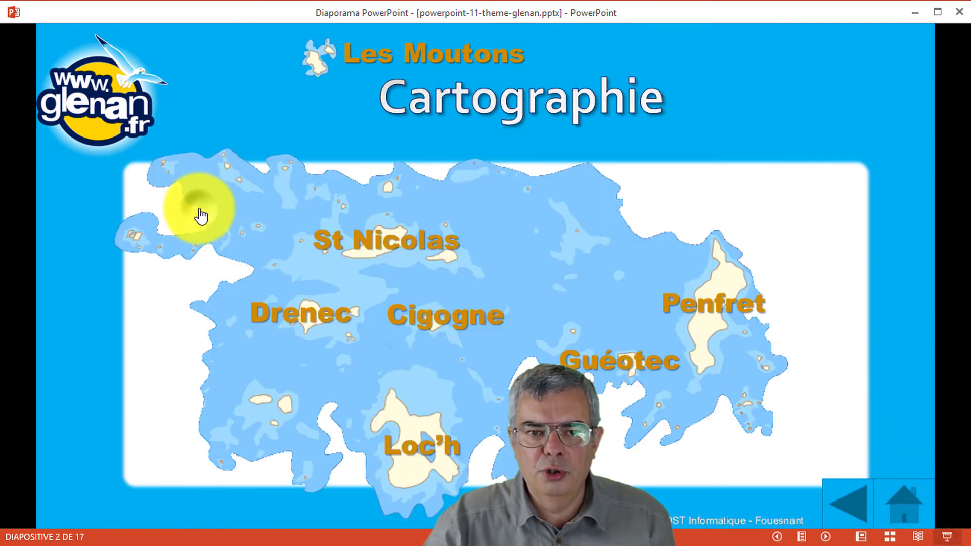
click(702, 329)
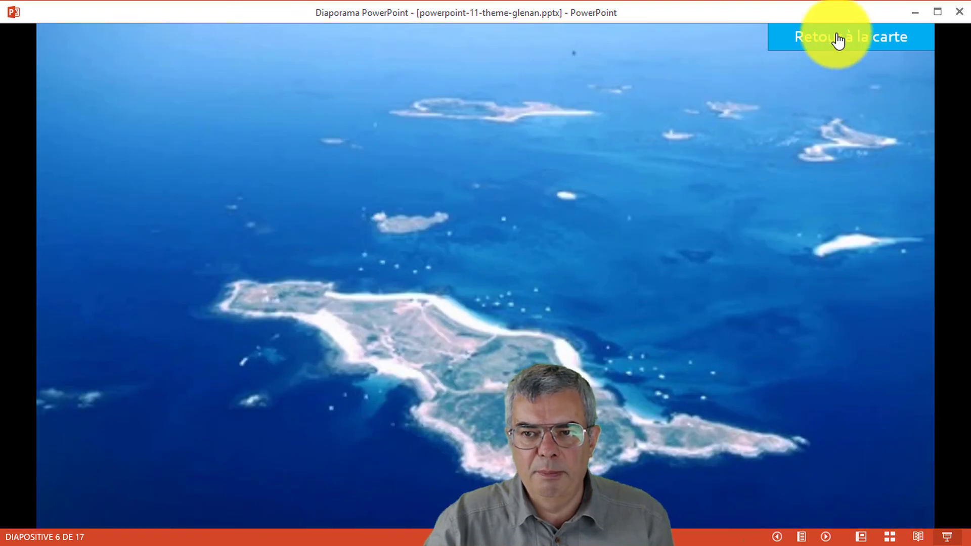
click(535, 122)
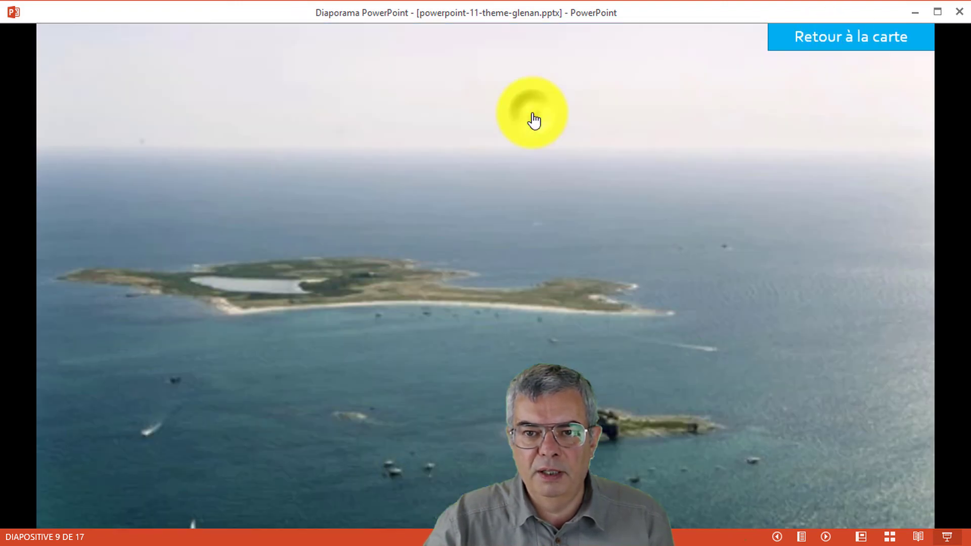
click(612, 400)
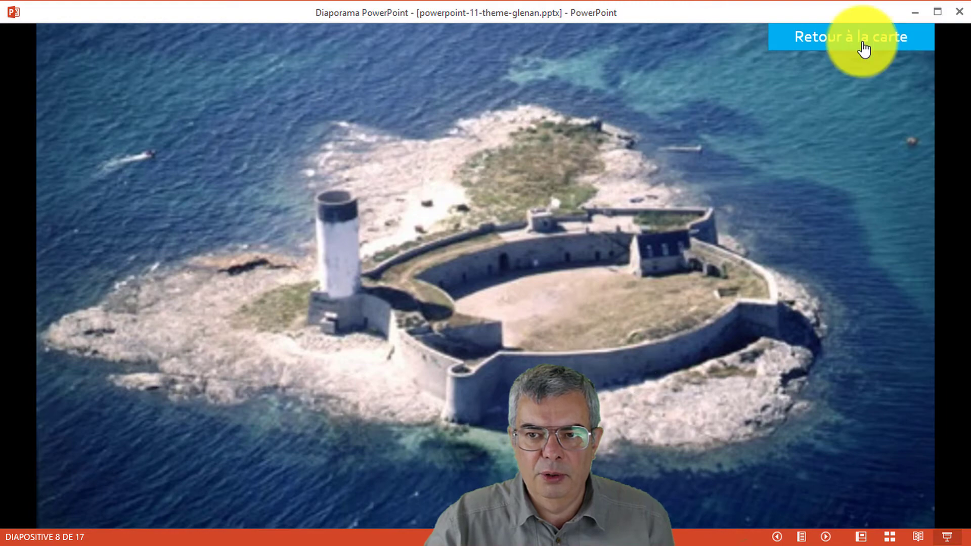
click(860, 46)
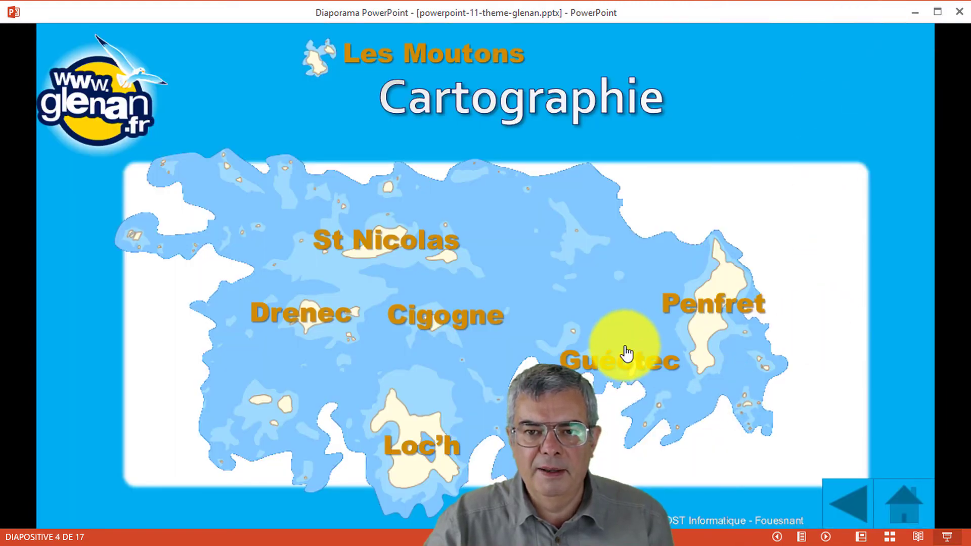
click(891, 386)
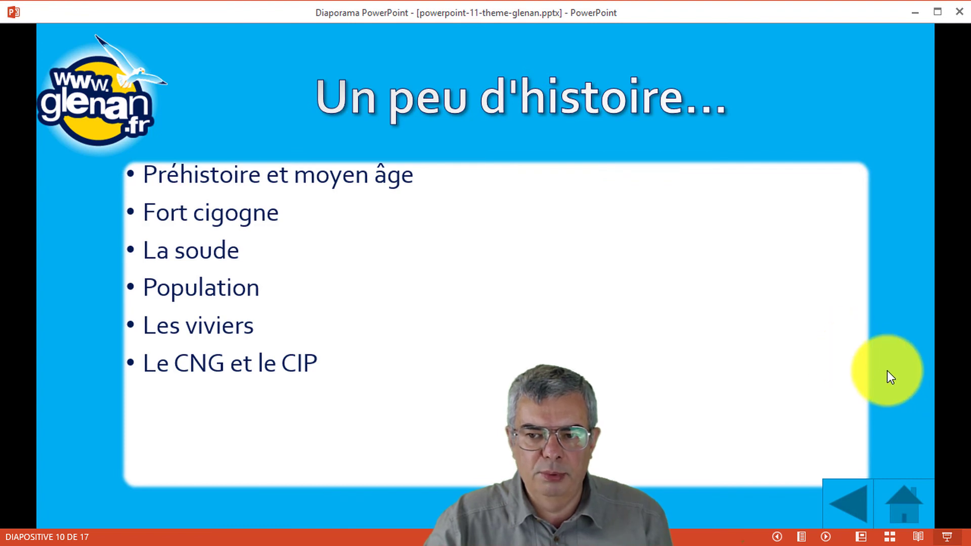
click(891, 373)
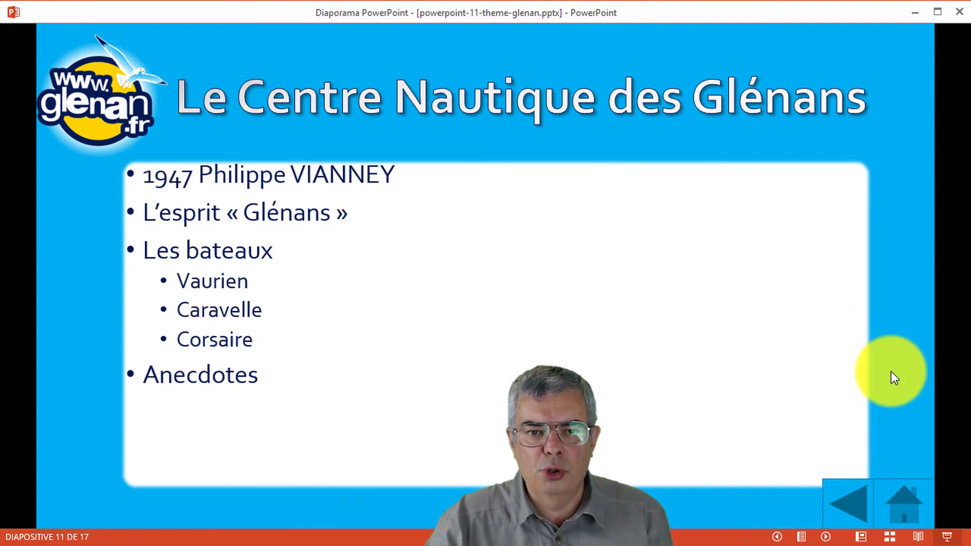
click(900, 485)
key(Escape)
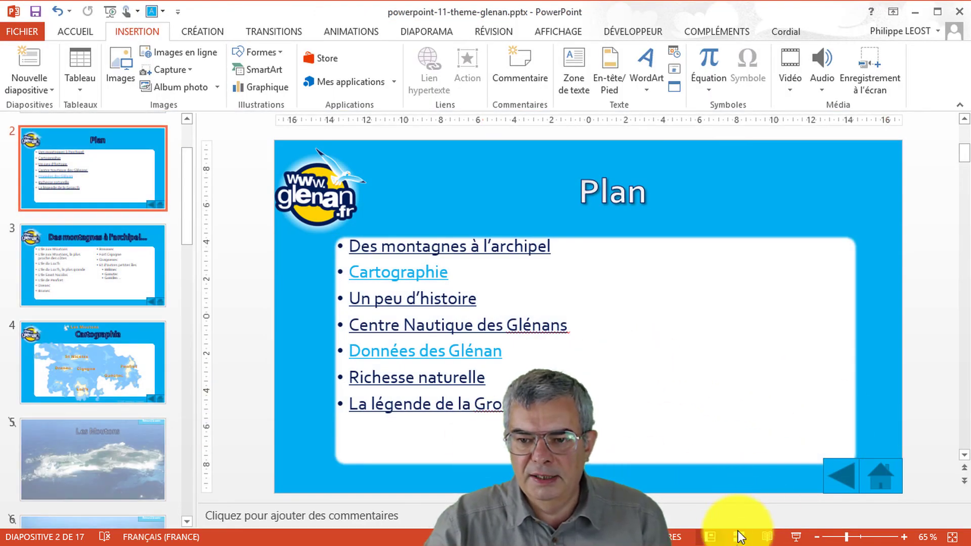
Switch to Slide Sorter view to see all 17 slides with their rehearsed timings
click(736, 538)
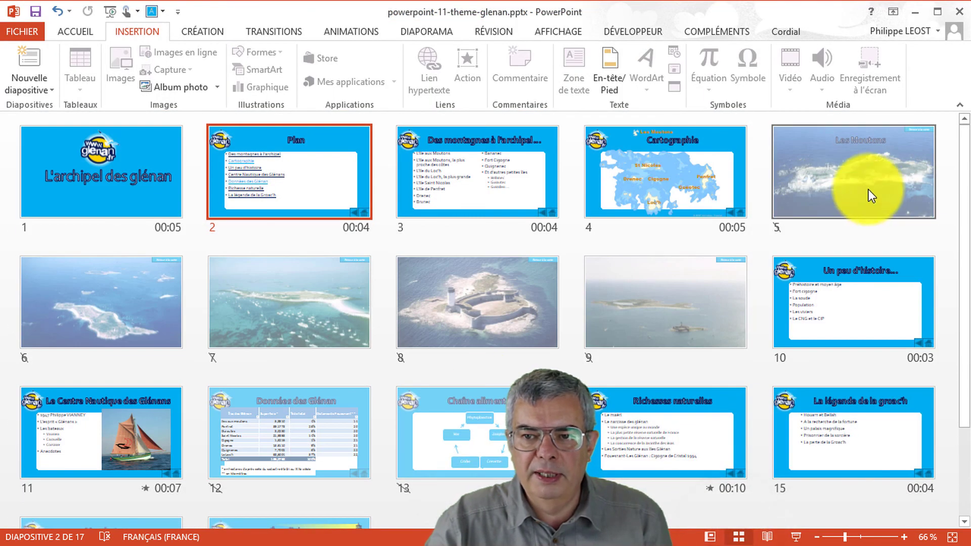